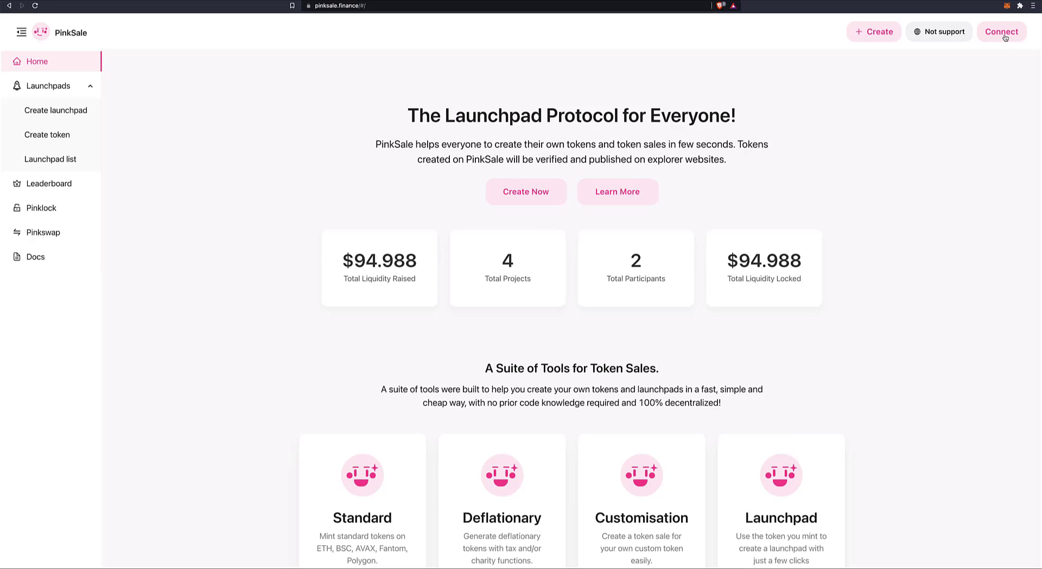
# Connect the MetaMask wallet account to PinkSale on BSC Mainnet.
pyautogui.click(1005, 37)
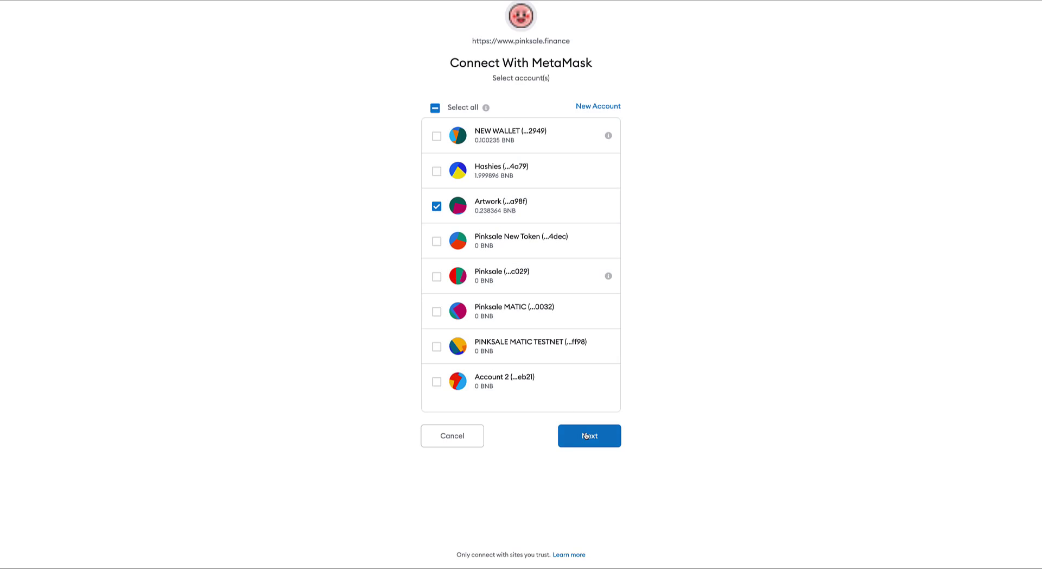
pyautogui.click(586, 435)
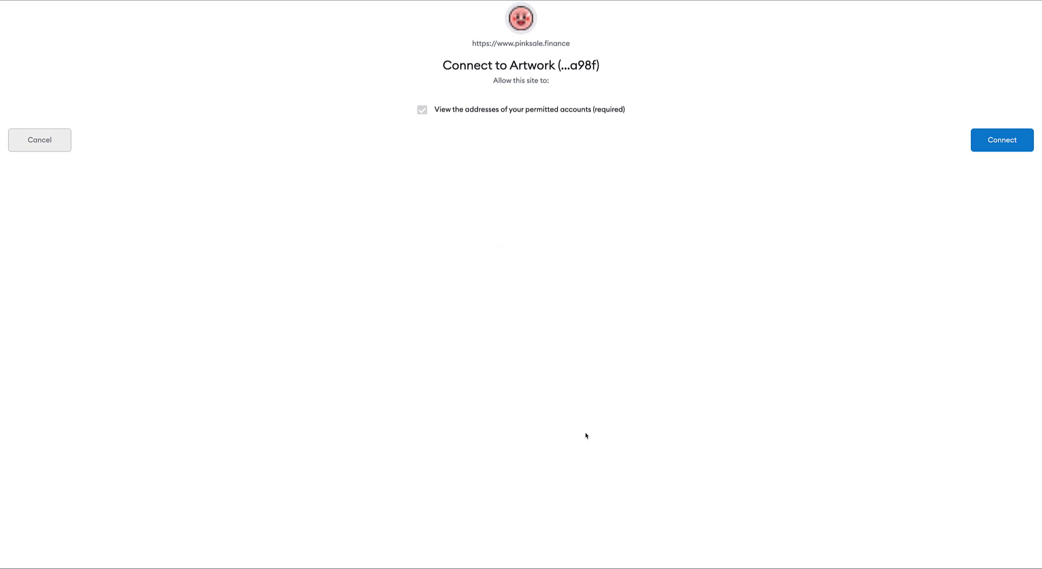
pyautogui.click(1001, 142)
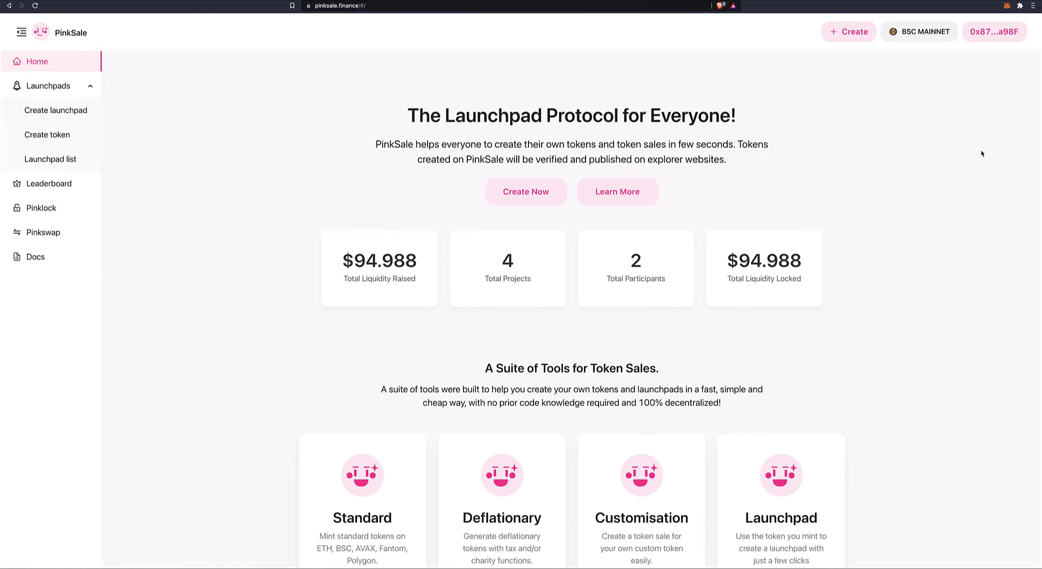
# Check the wallet balance and open Create Launchpad; the token list is empty.
pyautogui.click(977, 40)
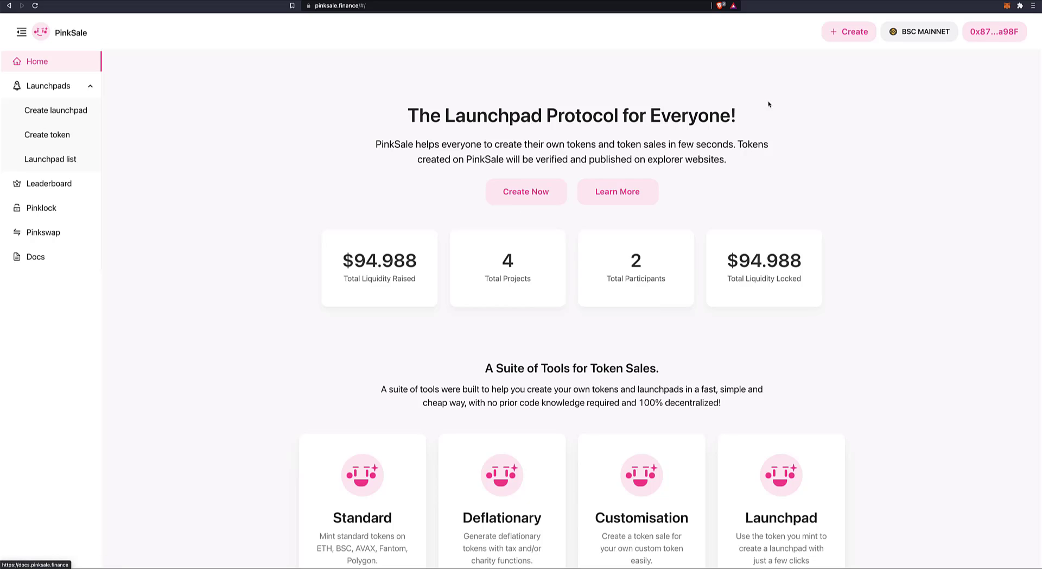
pyautogui.click(525, 195)
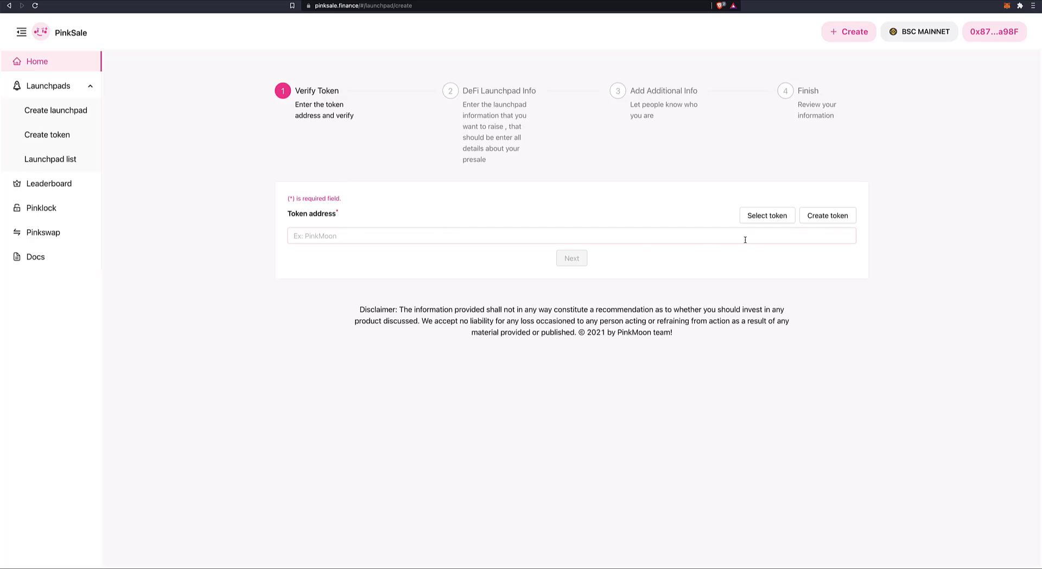
pyautogui.click(777, 221)
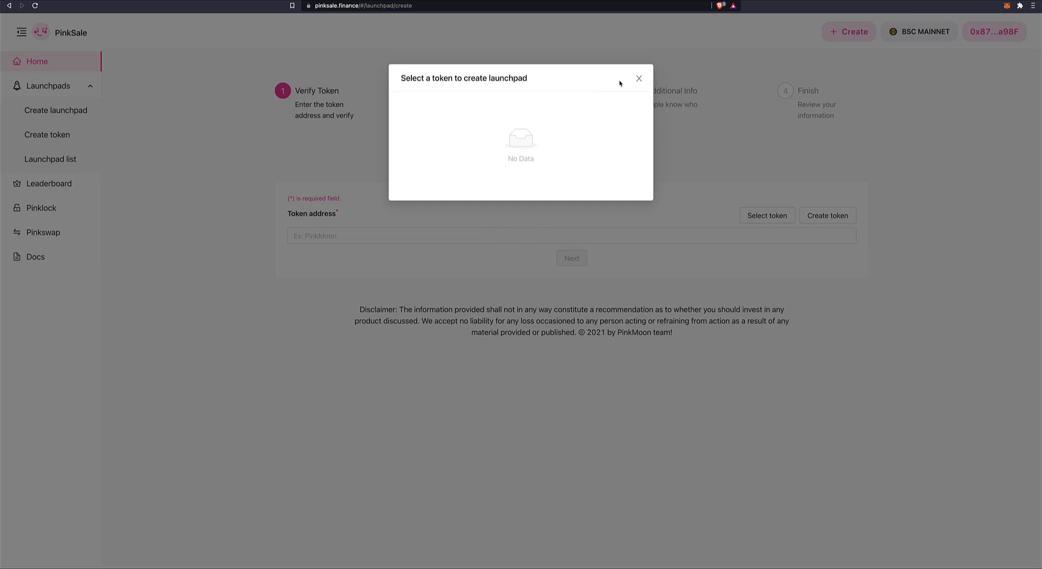
pyautogui.click(638, 78)
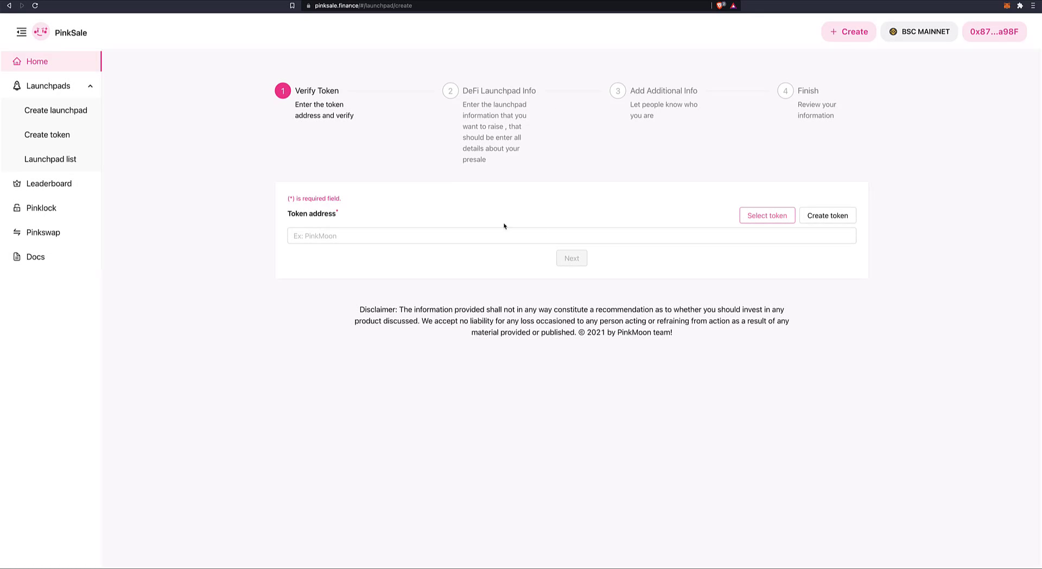
# Start a new token and keep Standard Token as its type.
pyautogui.click(827, 217)
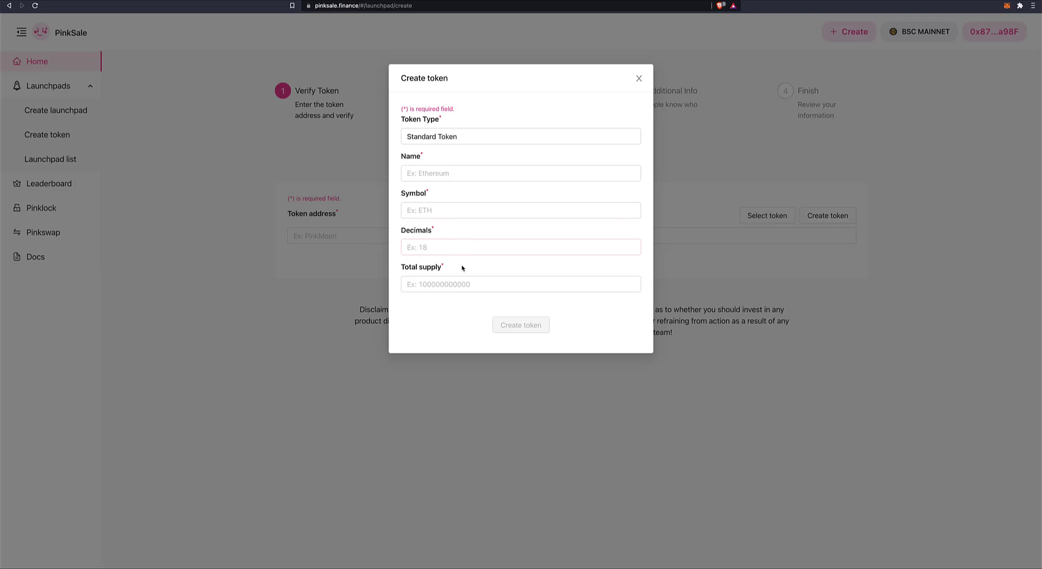
pyautogui.click(465, 135)
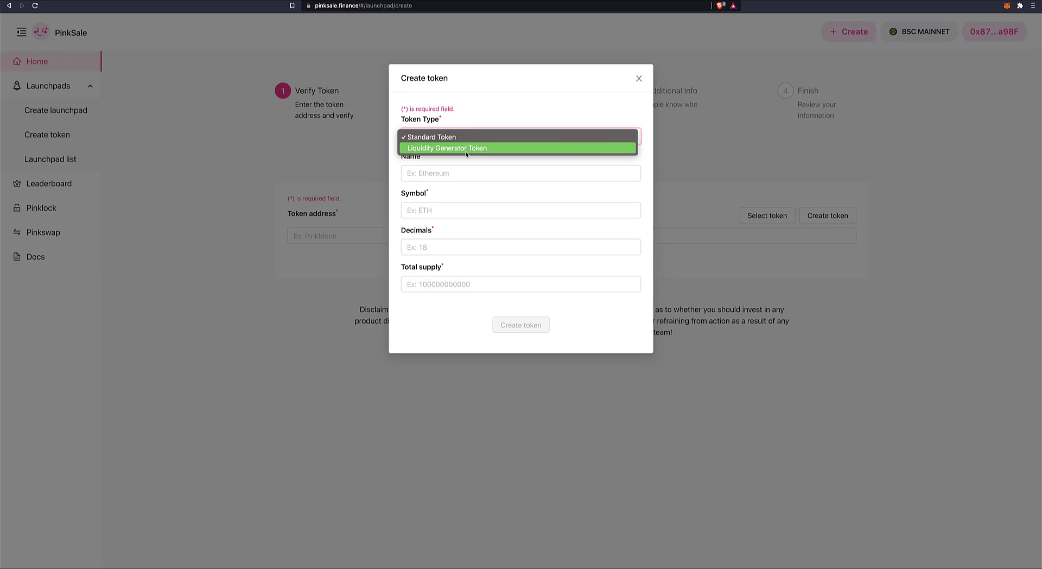
pyautogui.click(488, 138)
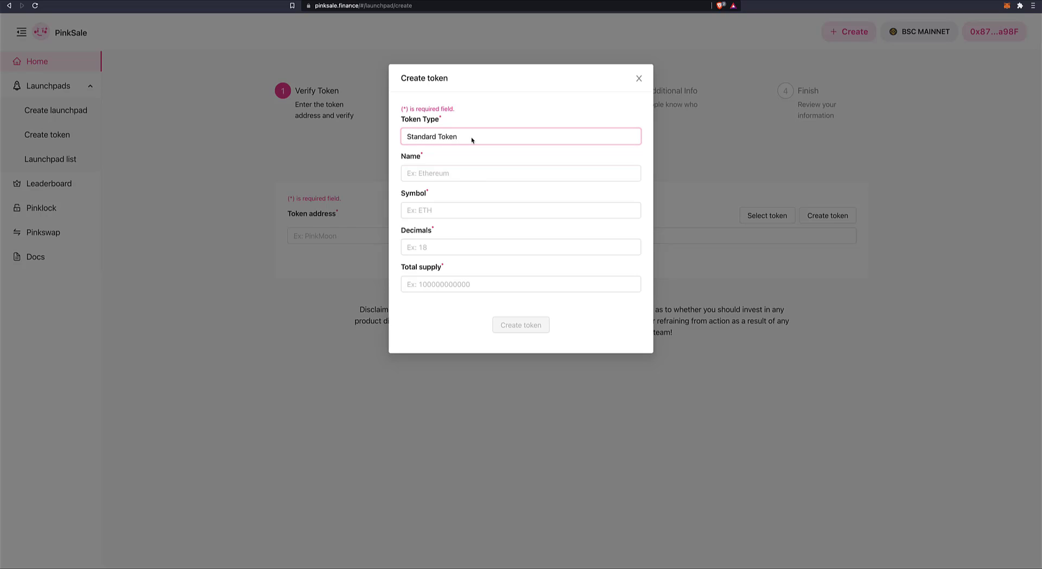
pyautogui.click(451, 174)
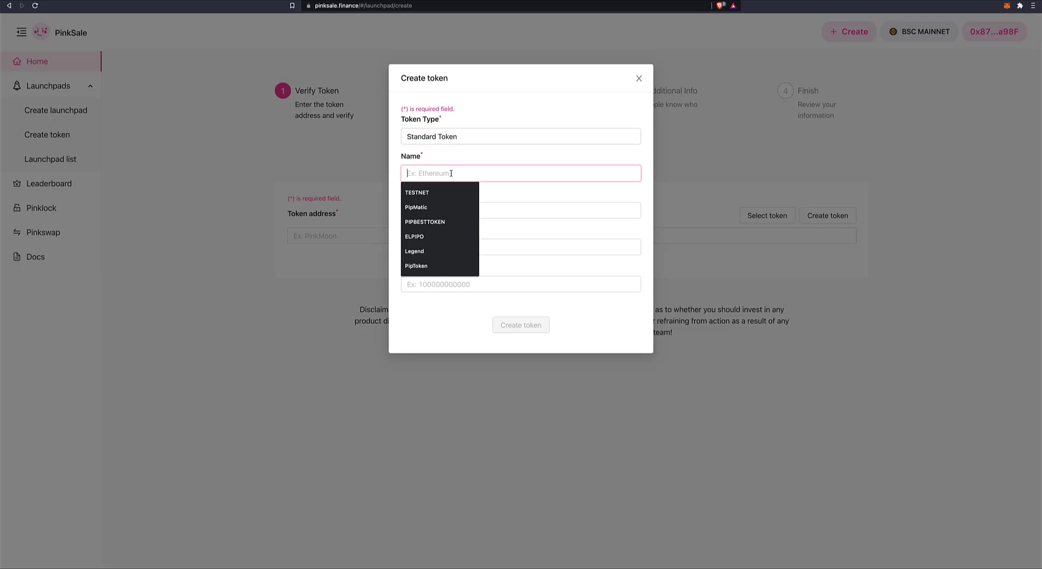
pyautogui.write('Saul')
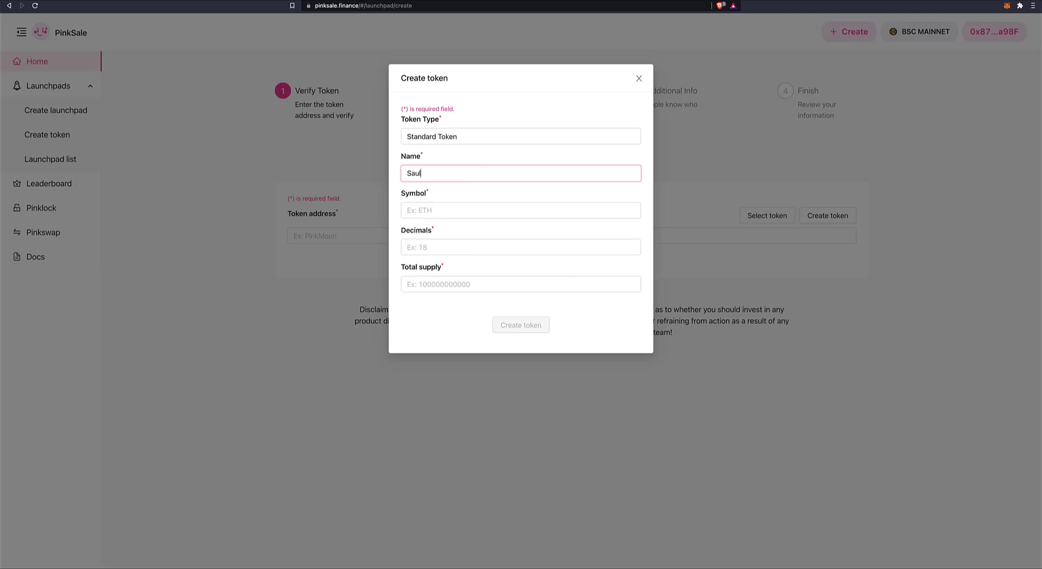
pyautogui.write('Token')
pyautogui.click(440, 209)
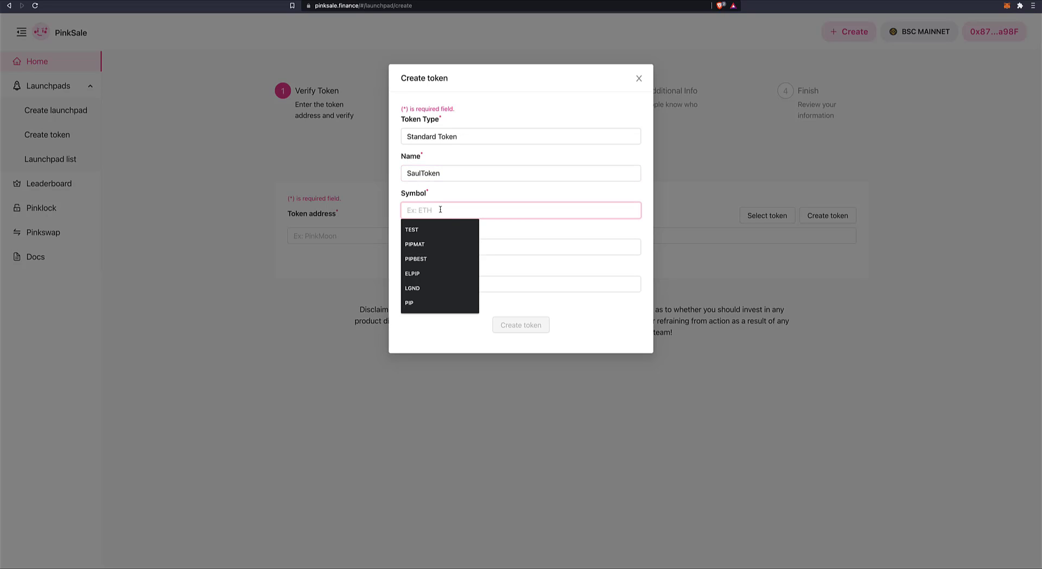
pyautogui.write('STK')
pyautogui.click(429, 247)
pyautogui.write('18')
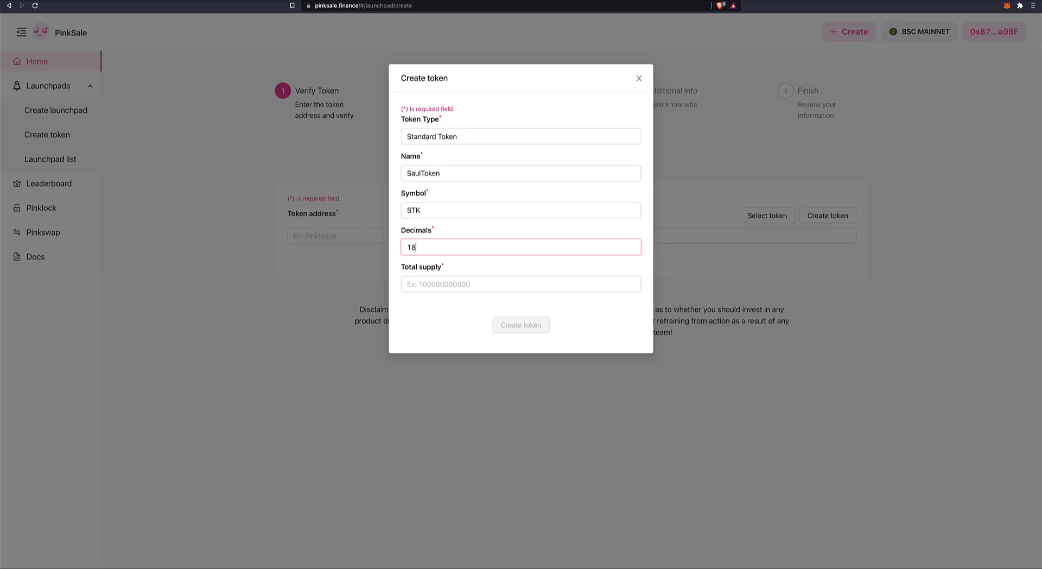
pyautogui.click(437, 282)
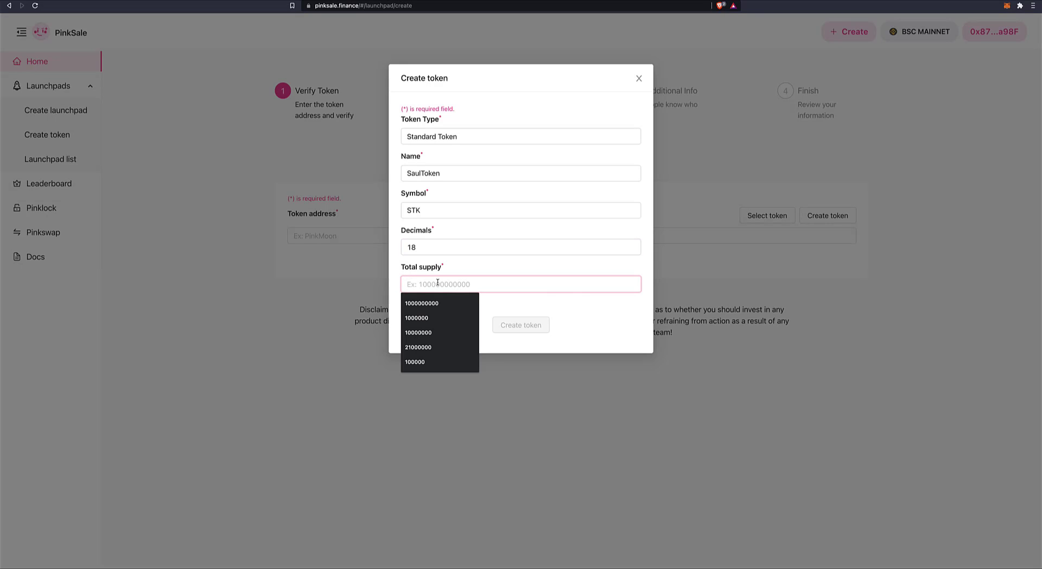
pyautogui.write('1000000000')
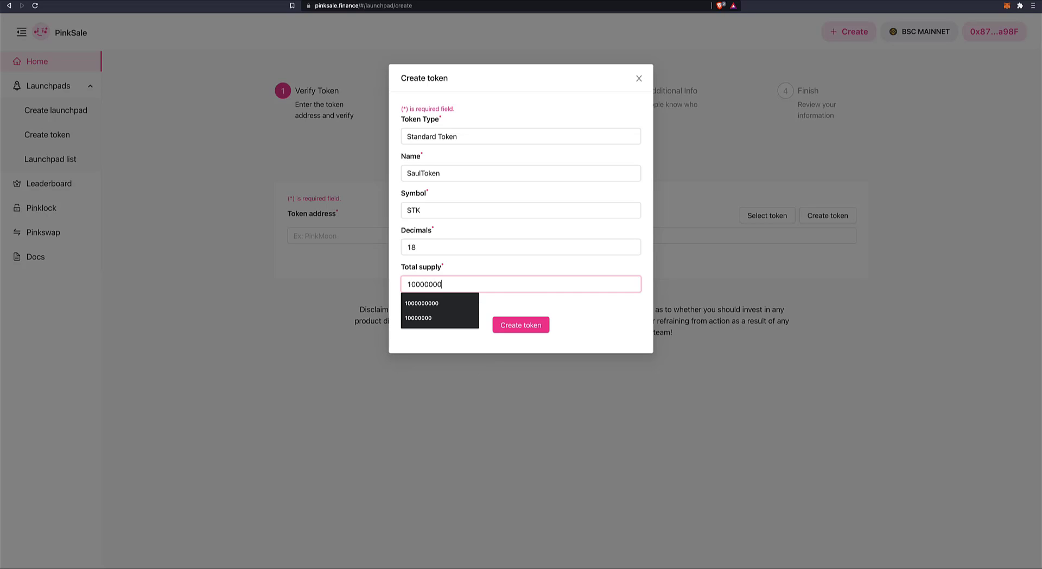
pyautogui.click(519, 325)
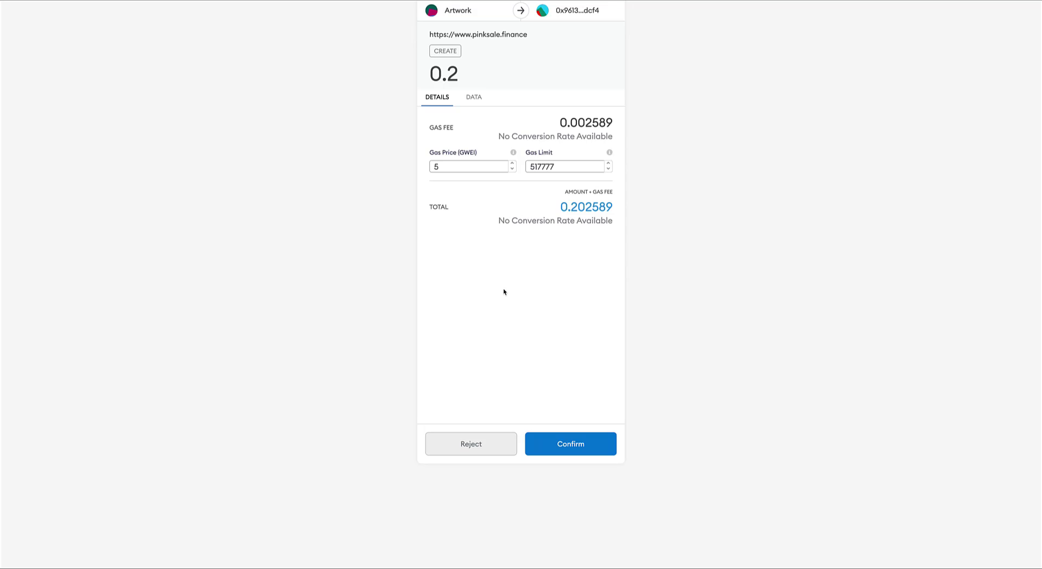
# Confirm the 0.2 BNB token-creation fee in MetaMask.
pyautogui.click(576, 444)
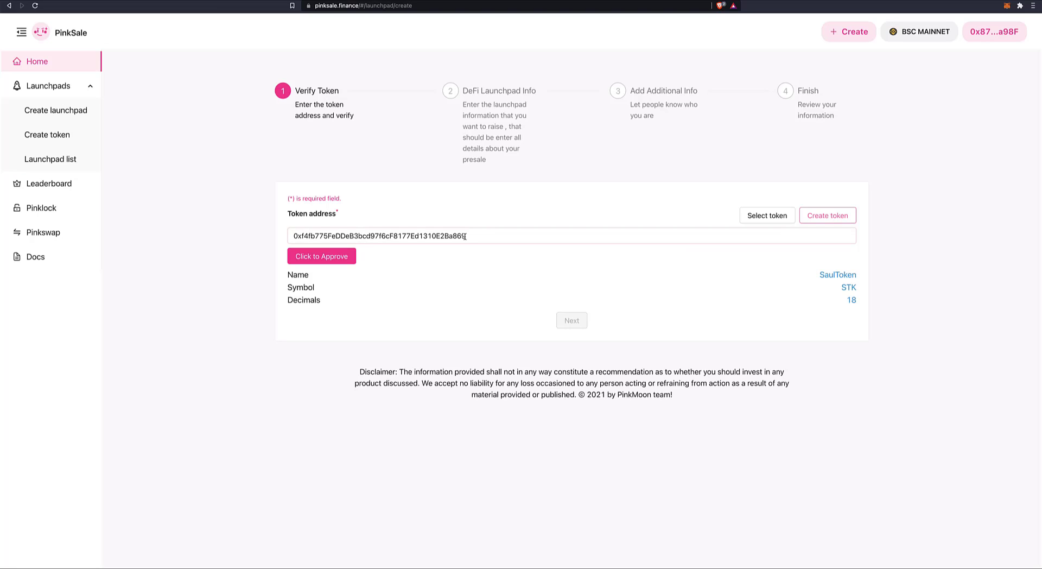
# Approve PinkSale to spend STK via MetaMask and copy the token address.
pyautogui.click(324, 257)
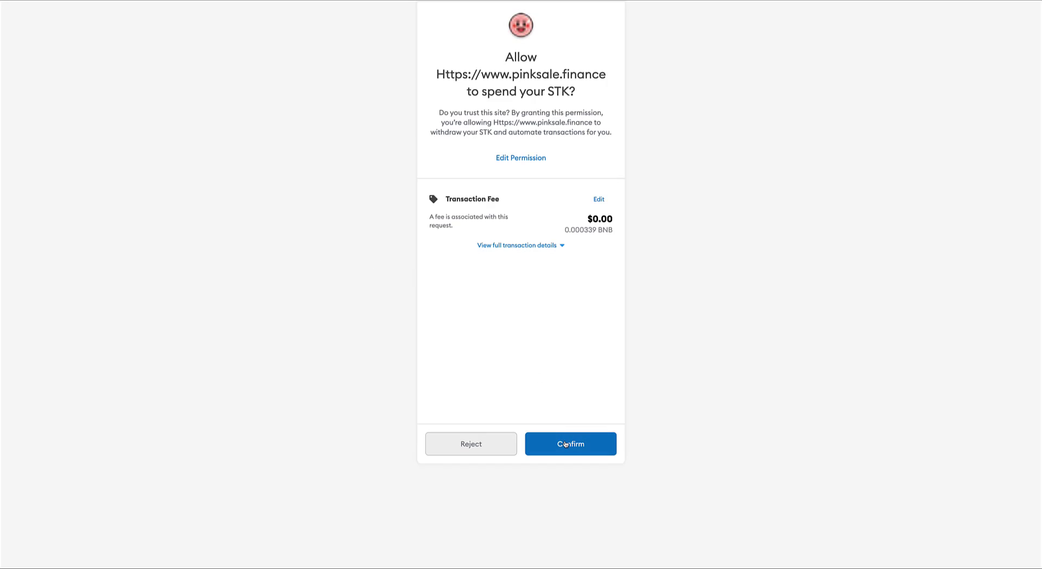
pyautogui.click(565, 444)
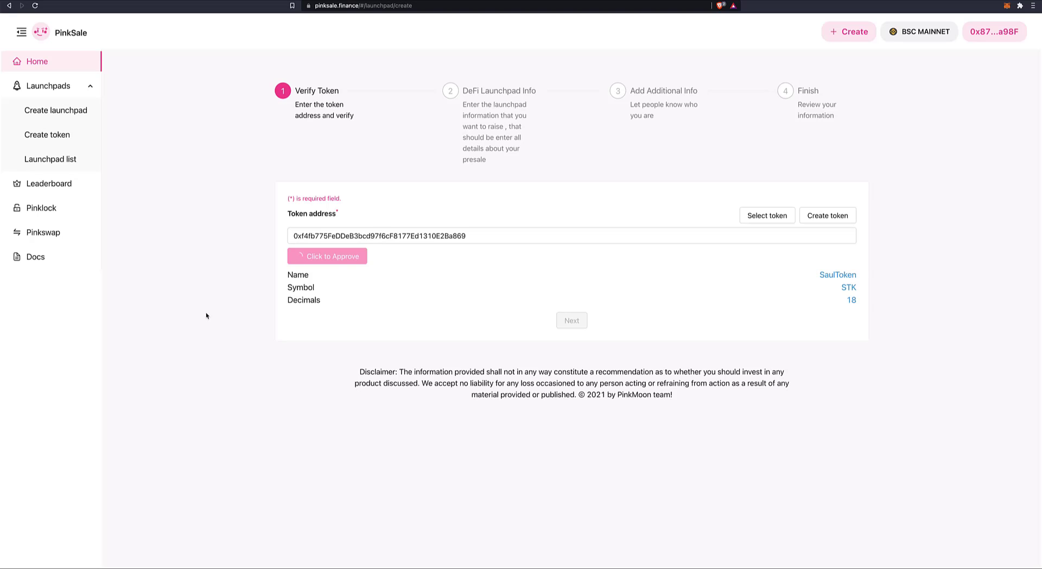
pyautogui.doubleClick(354, 234)
pyautogui.rightClick(354, 234)
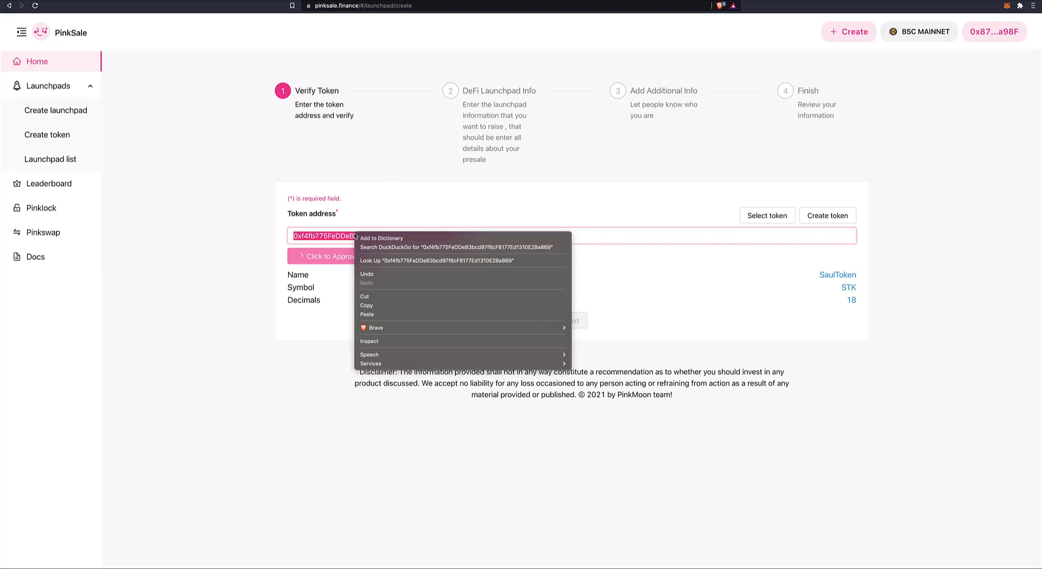
pyautogui.click(373, 305)
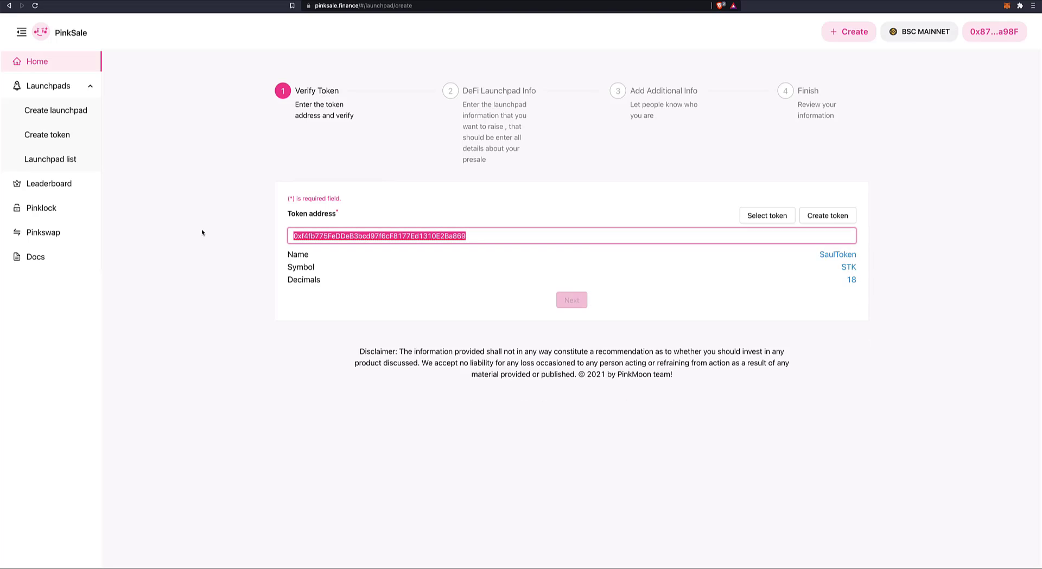
pyautogui.click(429, 311)
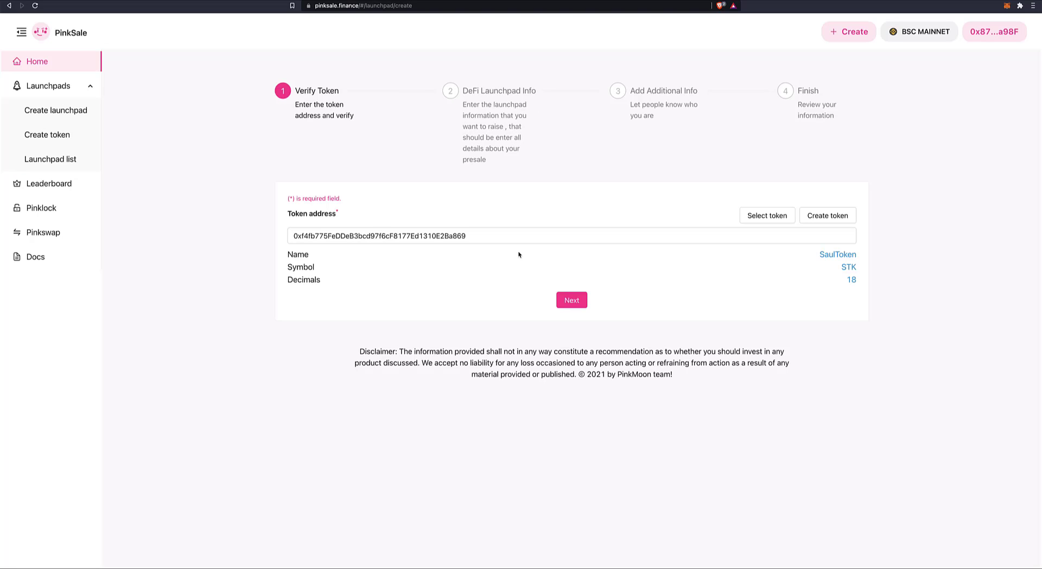
# Advance to the DeFi Launchpad Info step and look over the presale form.
pyautogui.click(573, 302)
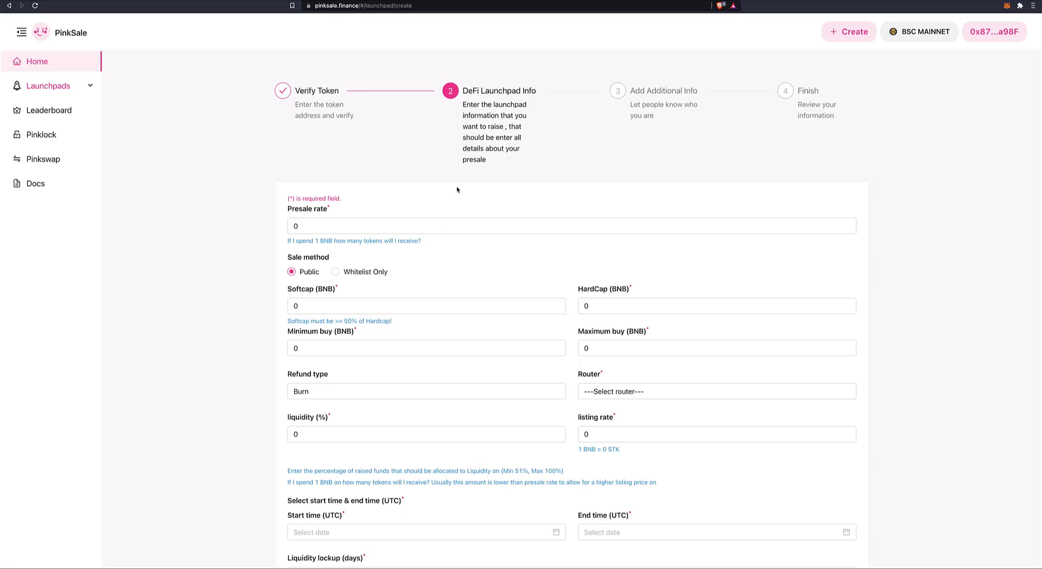
pyautogui.scroll(-3, 477, 299)
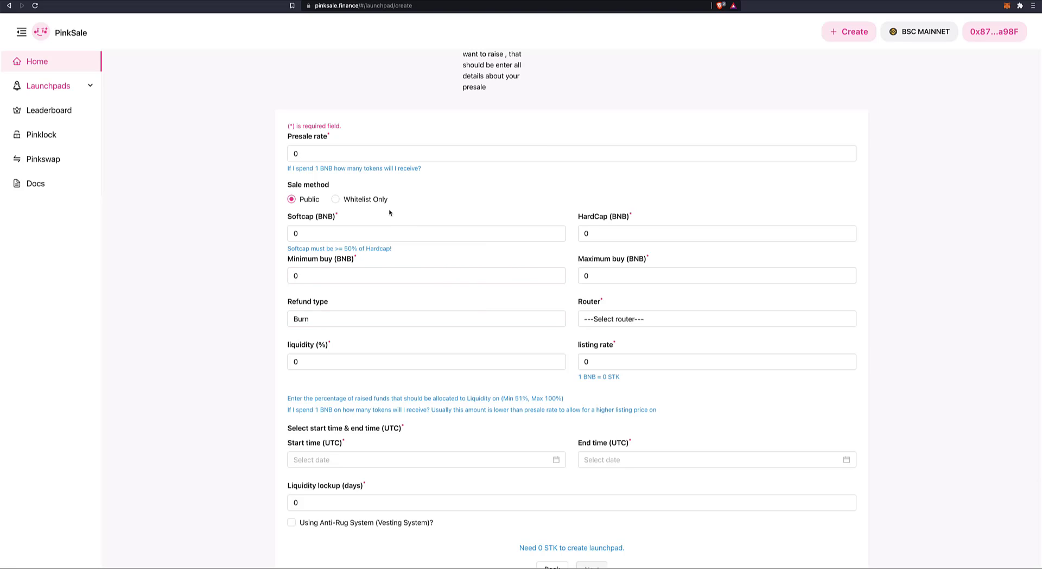
pyautogui.scroll(-4, 456, 253)
pyautogui.scroll(2, 456, 254)
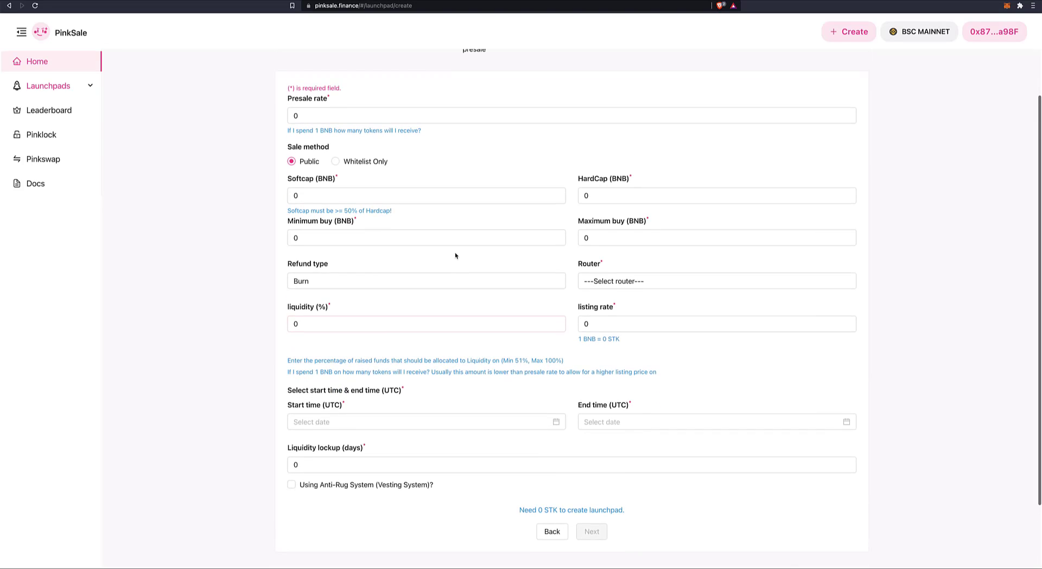
# Replace the 0 presale rate with 1000000 tokens per BNB.
pyautogui.click(305, 115)
pyautogui.press('BackSpace')
pyautogui.write('100000')
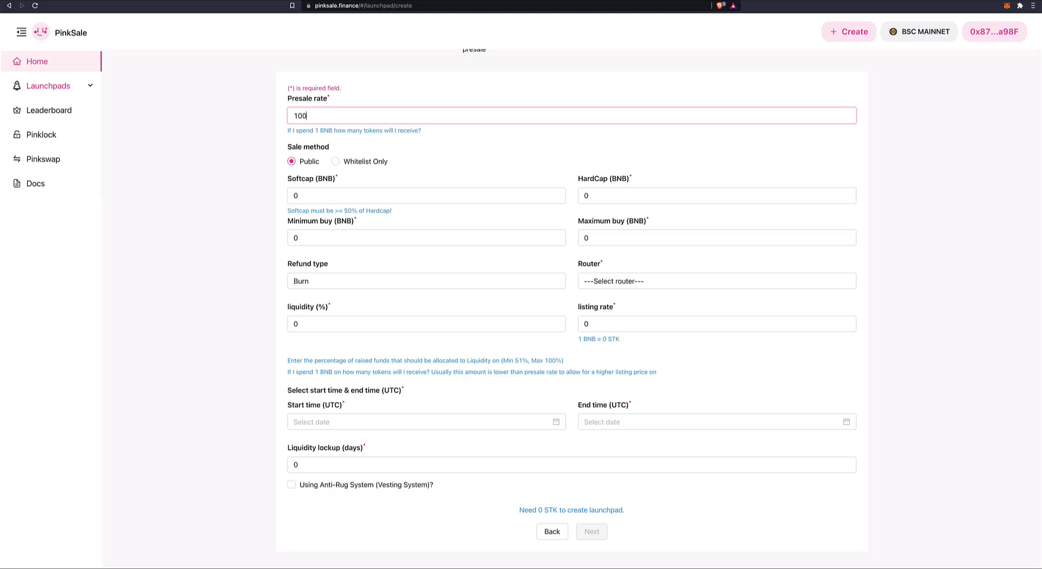
pyautogui.write('0')
pyautogui.press('BackSpace')
pyautogui.press('BackSpace')
pyautogui.press('BackSpace')
pyautogui.press('BackSpace')
pyautogui.press('BackSpace')
pyautogui.press('BackSpace')
pyautogui.write('000000')
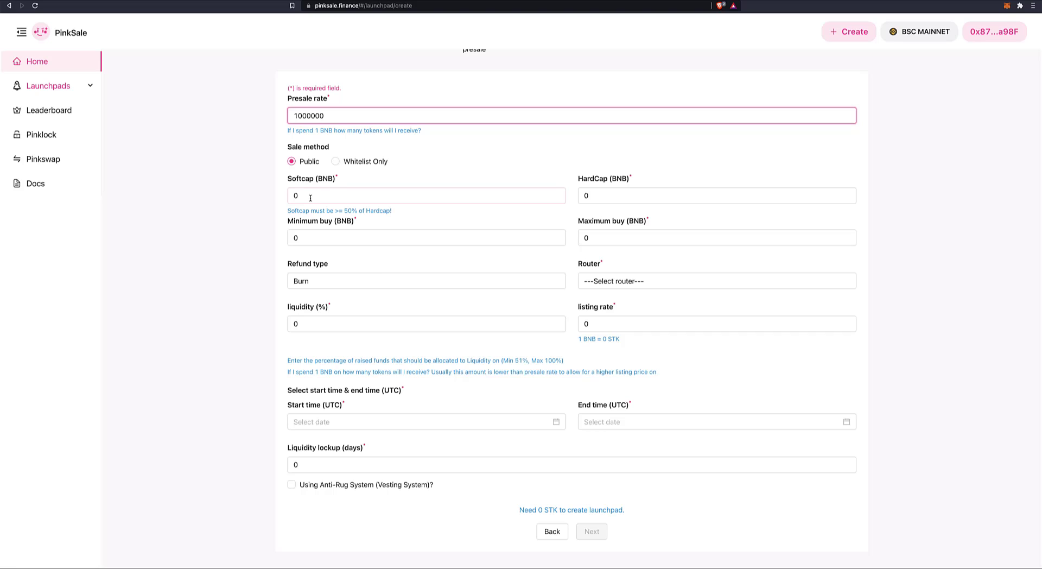
# Set the softcap to 100 BNB and the hardcap to 200 BNB.
pyautogui.moveTo(306, 198); pyautogui.dragTo(272, 200)
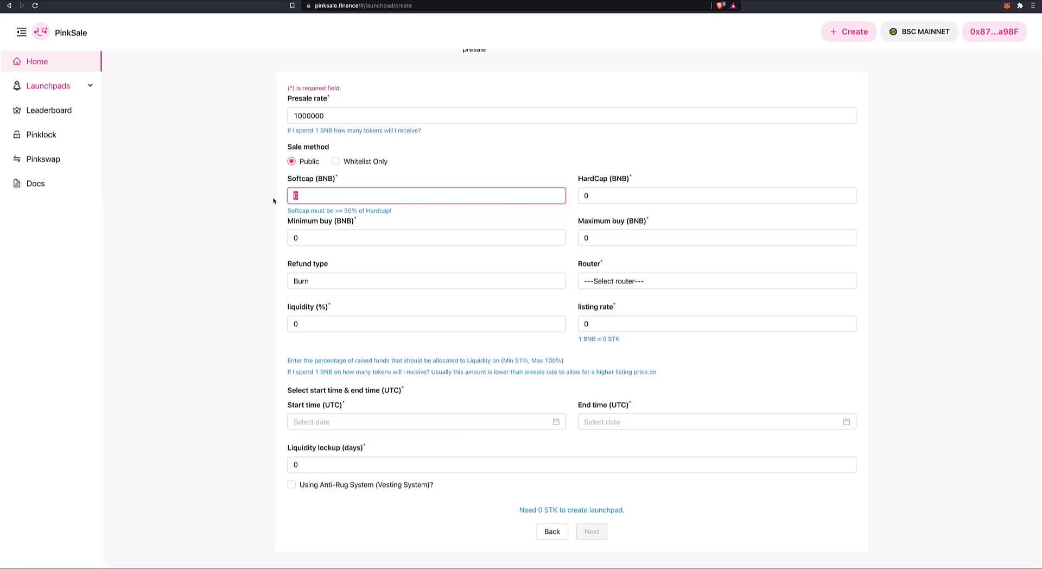
pyautogui.write('100')
pyautogui.click(604, 195)
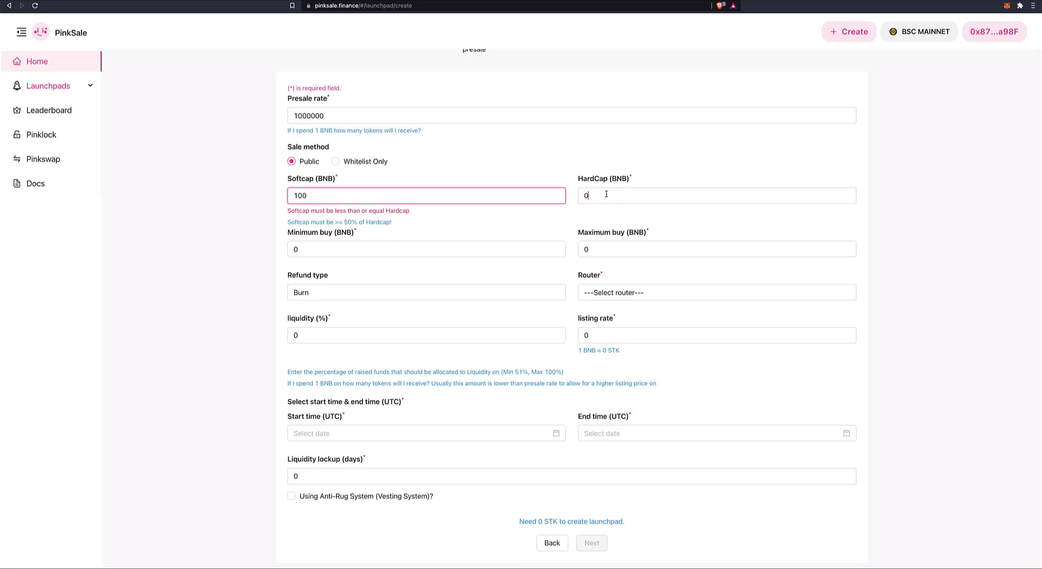
pyautogui.press('BackSpace')
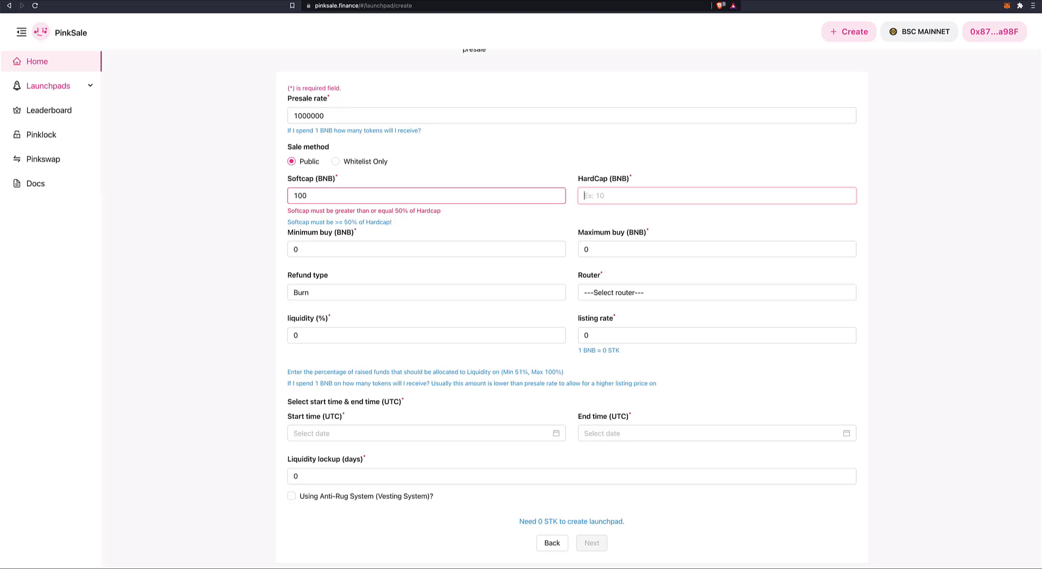
pyautogui.write('200')
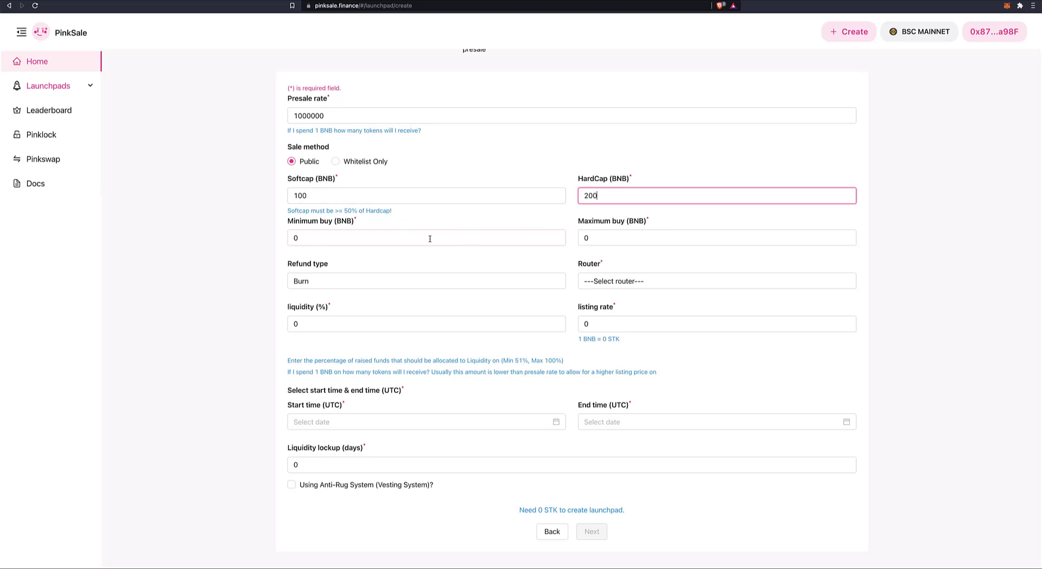
# Set minimum buy to 0.1 BNB and maximum buy to 3 BNB.
pyautogui.click(372, 237)
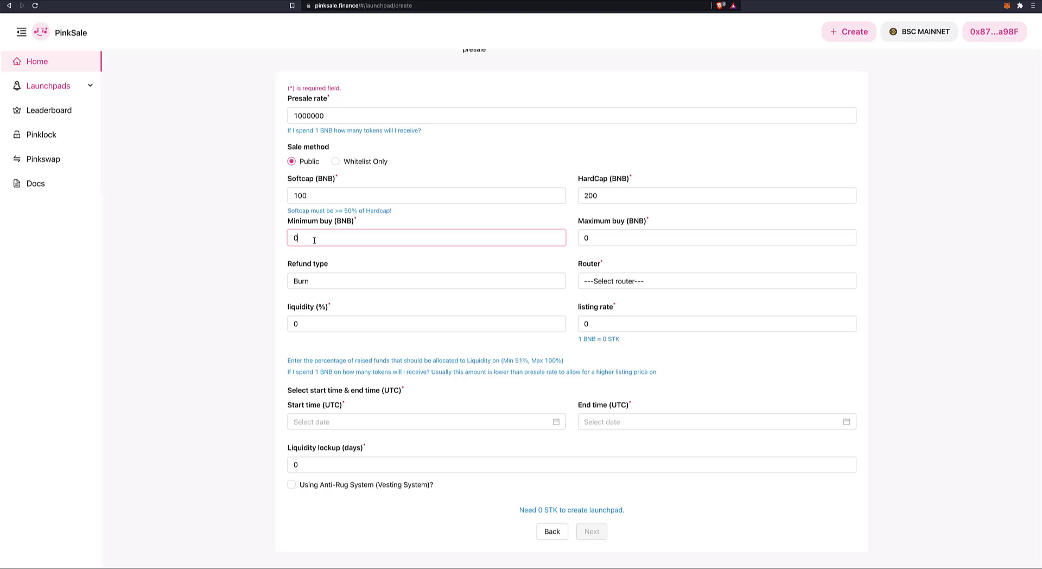
pyautogui.write('.1')
pyautogui.click(604, 239)
pyautogui.press('BackSpace')
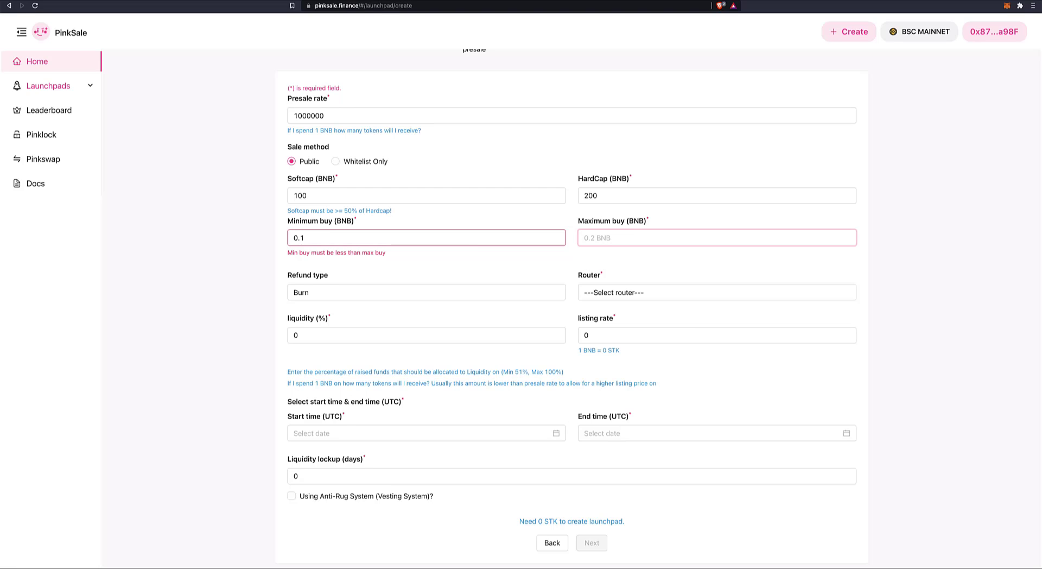
pyautogui.write('3')
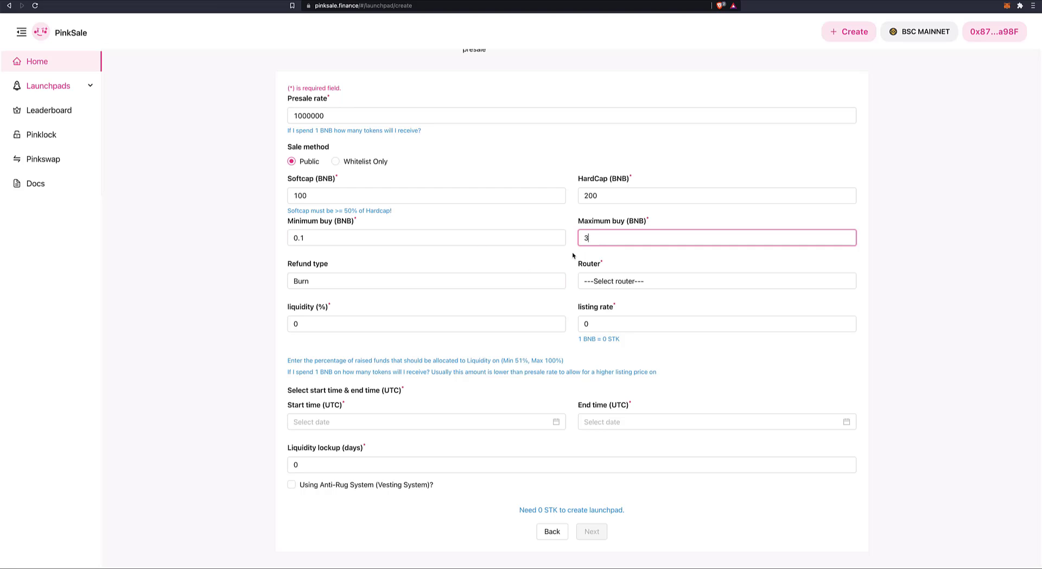
pyautogui.click(568, 253)
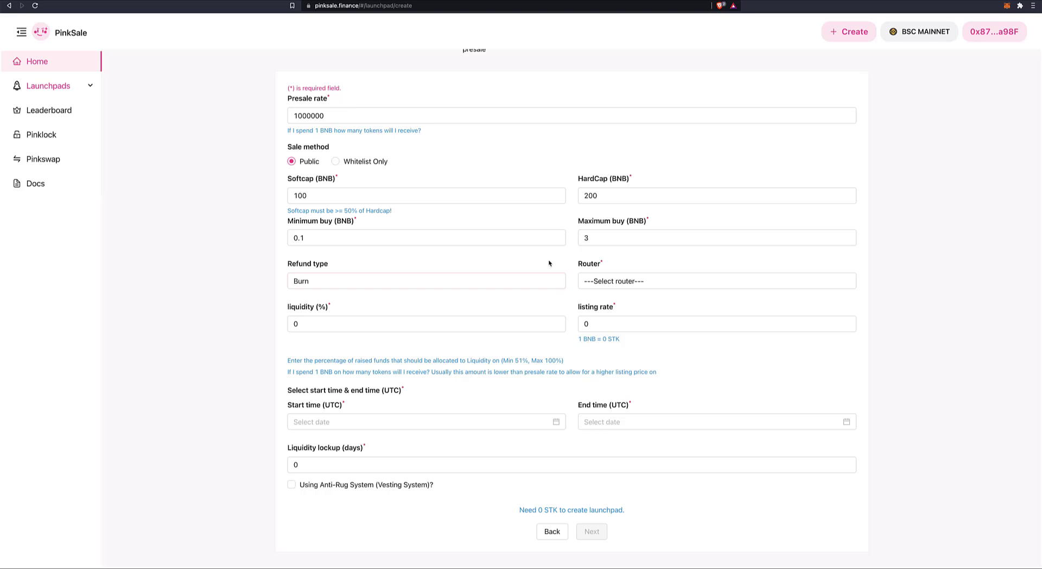
pyautogui.doubleClick(571, 238)
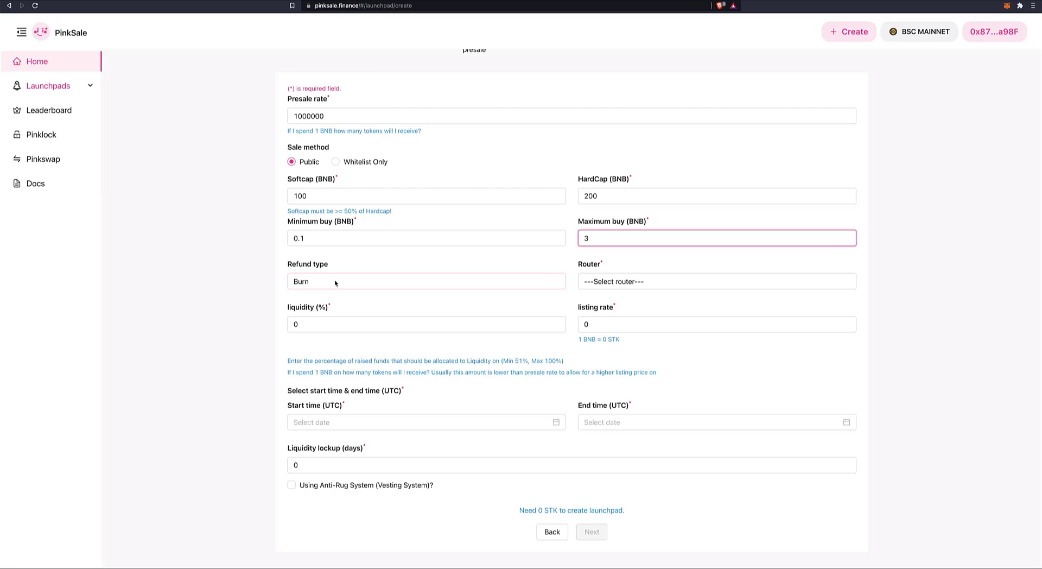
# Keep Burn as the refund type and choose PinkSwap as the router.
pyautogui.click(364, 285)
pyautogui.click(356, 281)
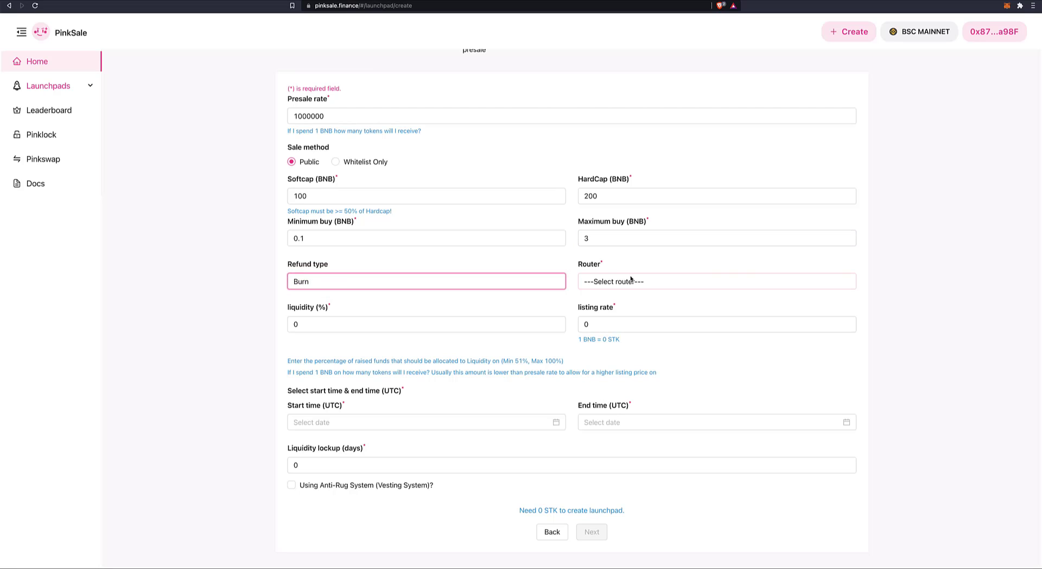
pyautogui.click(662, 284)
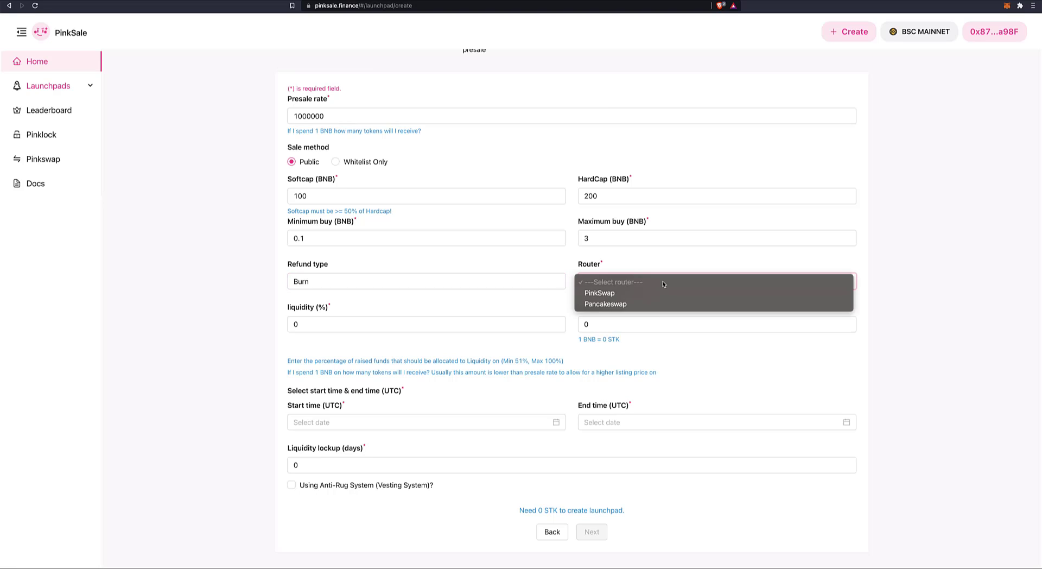
pyautogui.click(616, 292)
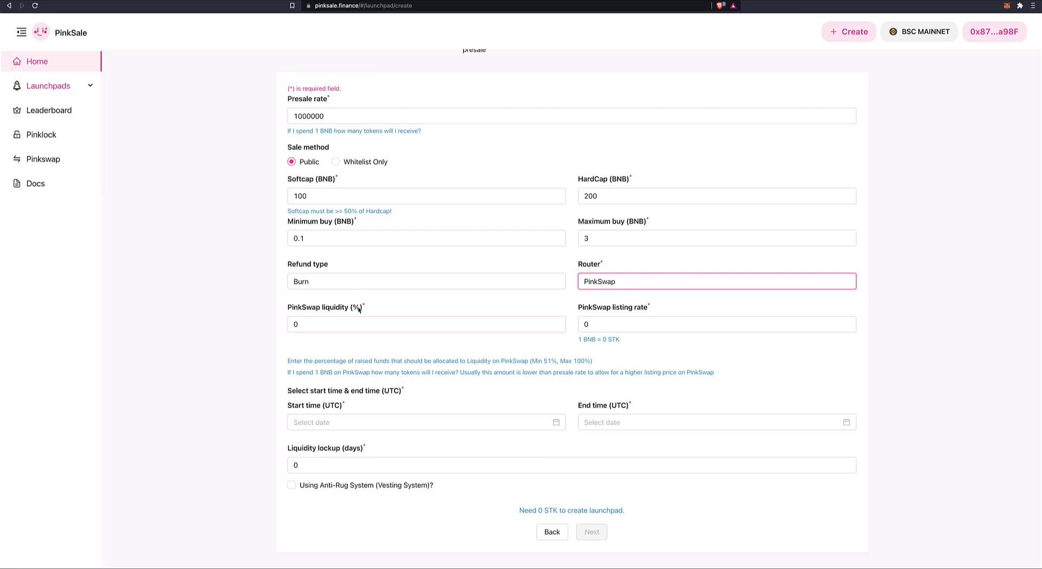
# Enter 70 for PinkSwap liquidity percent and 950000 for the listing rate.
pyautogui.press('Tab')
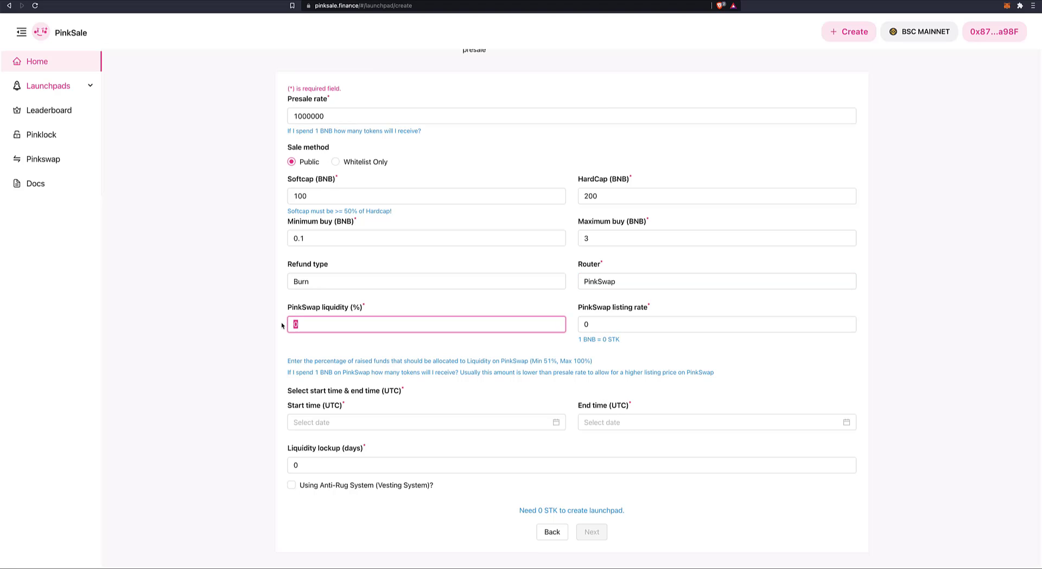
pyautogui.write('70')
pyautogui.doubleClick(585, 324)
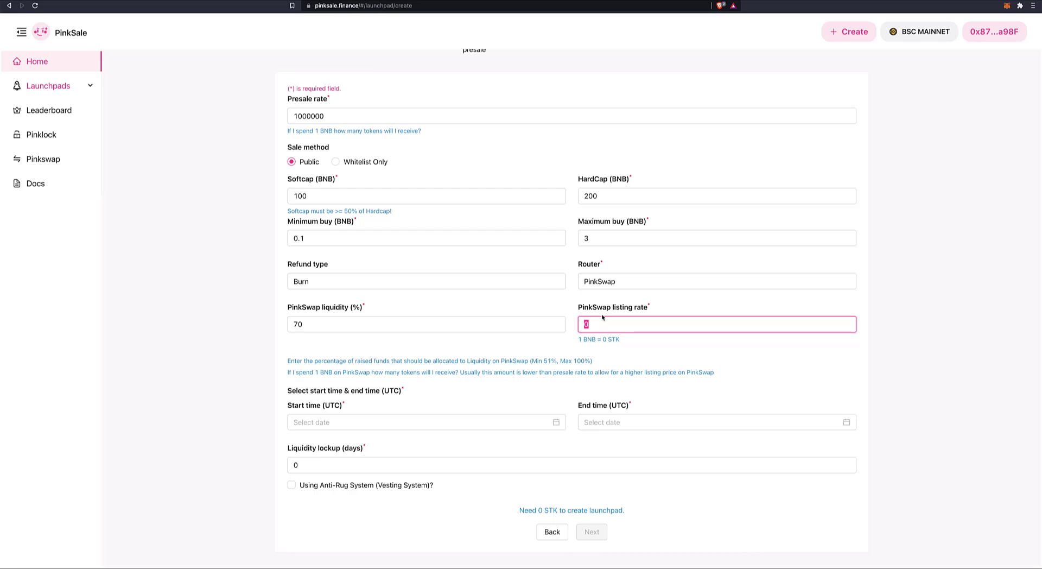
pyautogui.write('950')
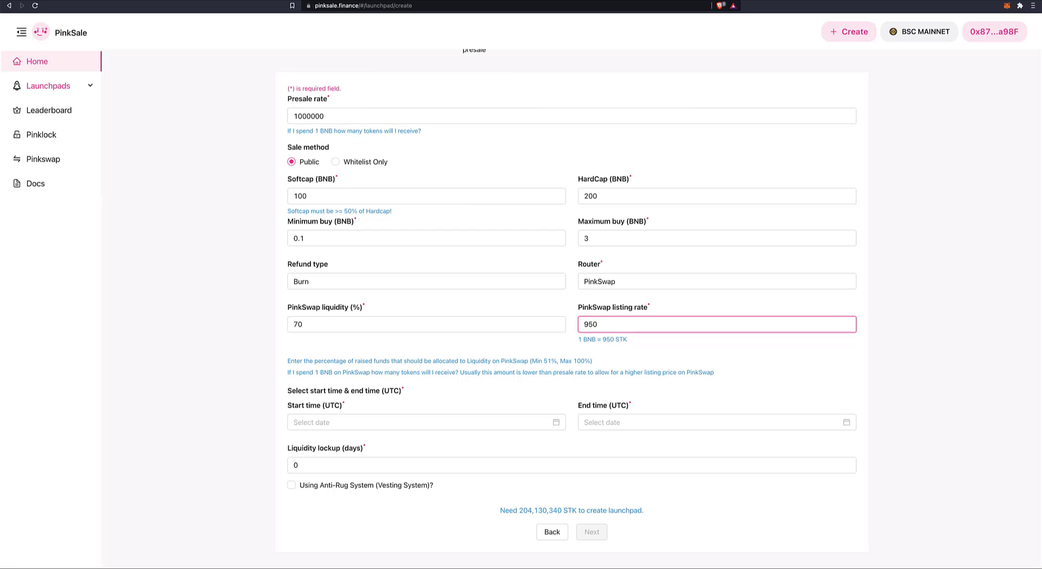
pyautogui.write('000')
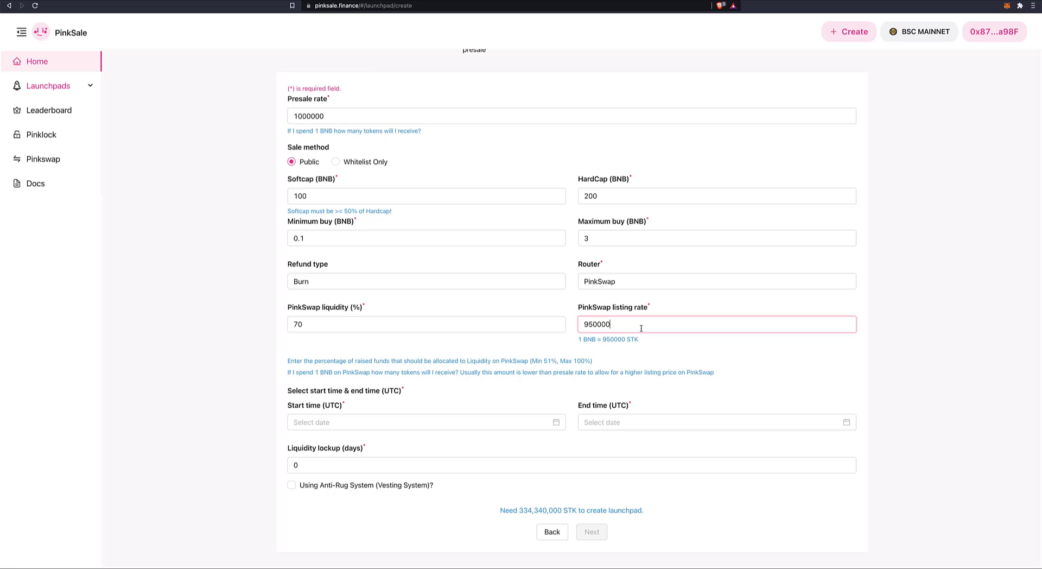
pyautogui.click(577, 294)
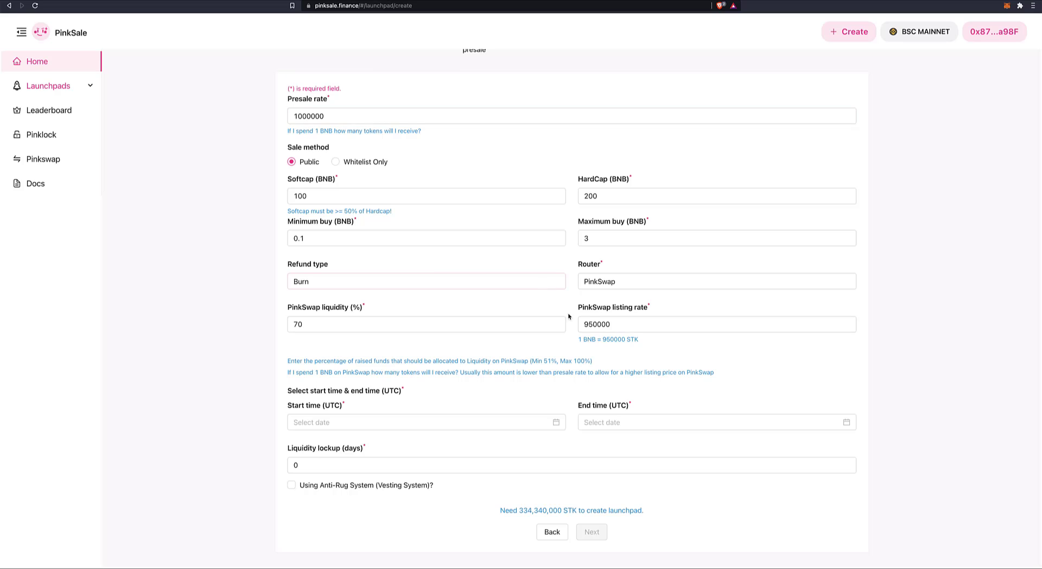
# Set the presale start time to August 6, 2021 at 03:46 UTC.
pyautogui.scroll(-1, 651, 353)
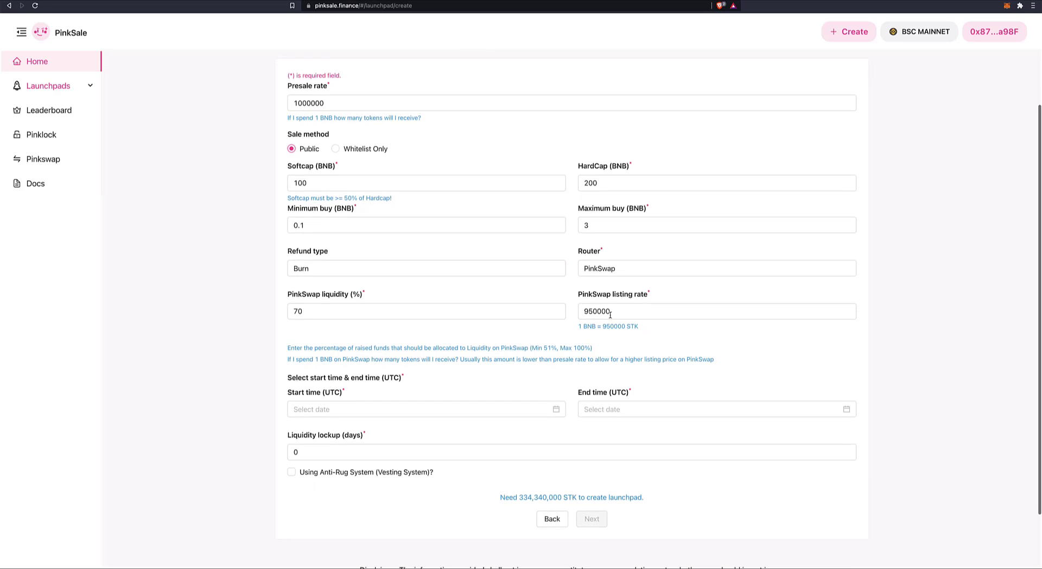
pyautogui.scroll(-2, 578, 316)
pyautogui.scroll(-1, 535, 302)
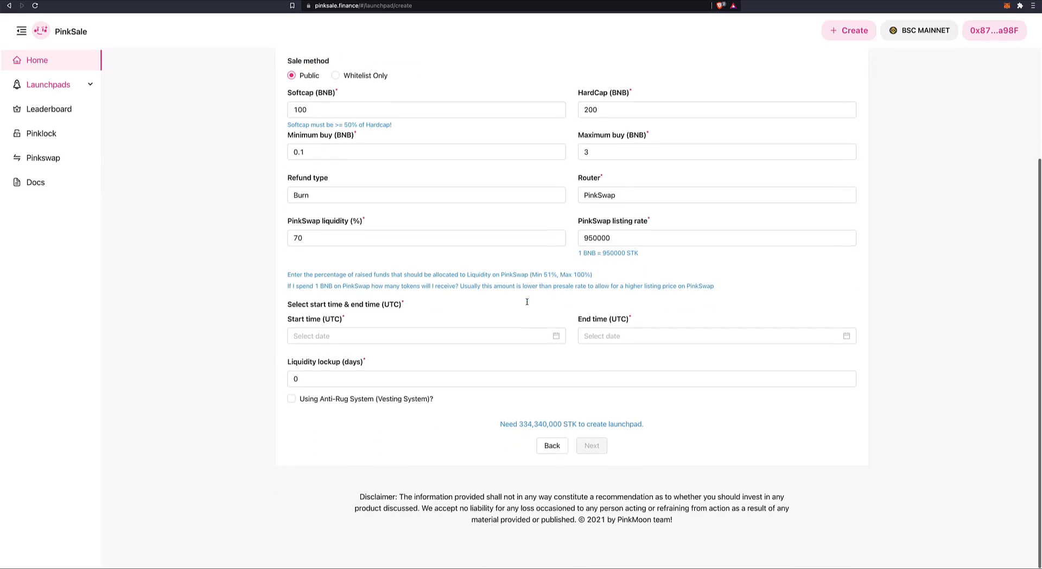
pyautogui.click(414, 337)
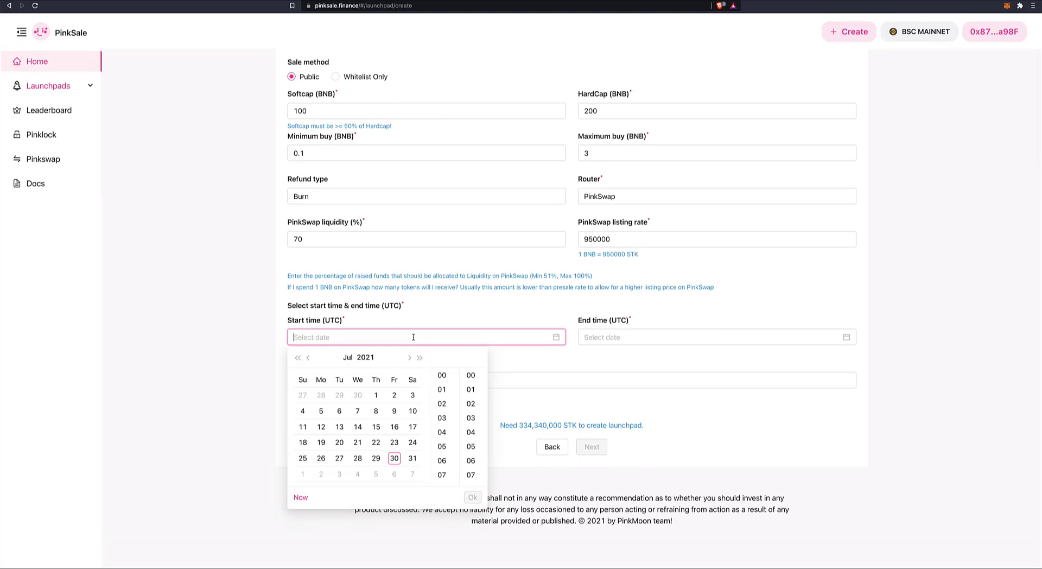
pyautogui.click(394, 474)
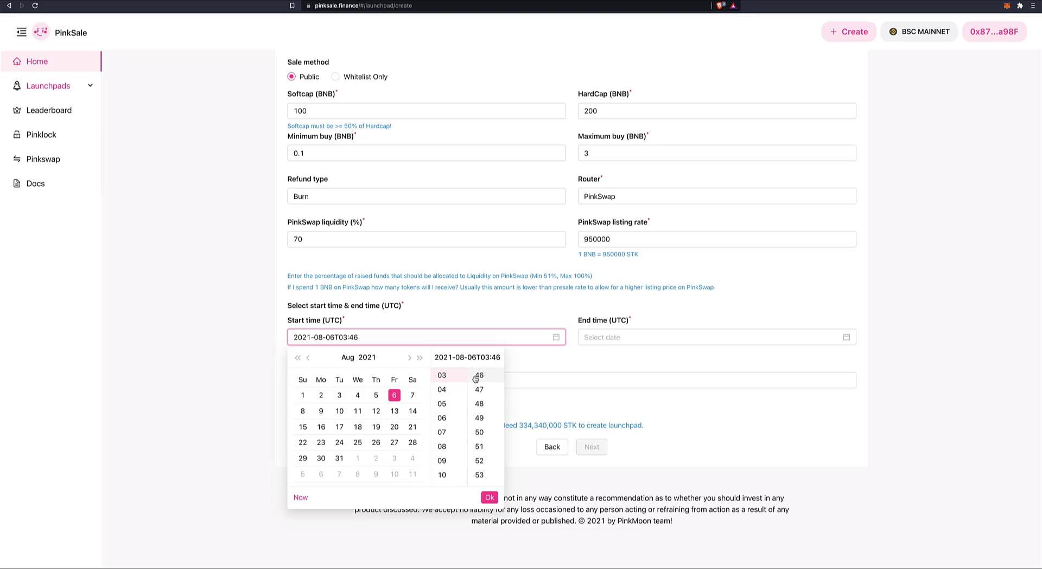
pyautogui.click(489, 497)
# Set the presale end time to August 13, 2021 at 03:46 UTC.
pyautogui.click(625, 337)
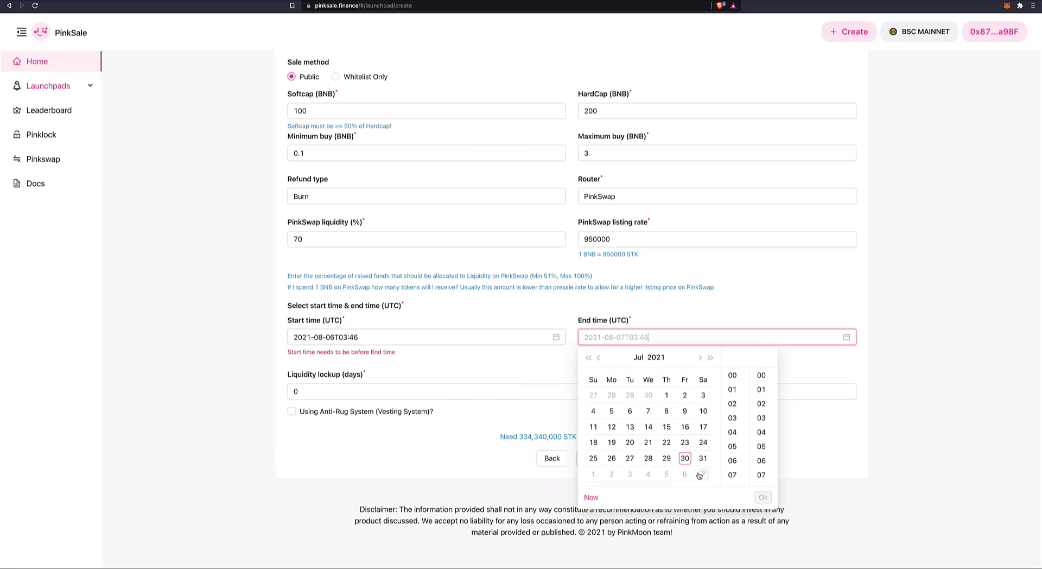
pyautogui.scroll(-1, 700, 412)
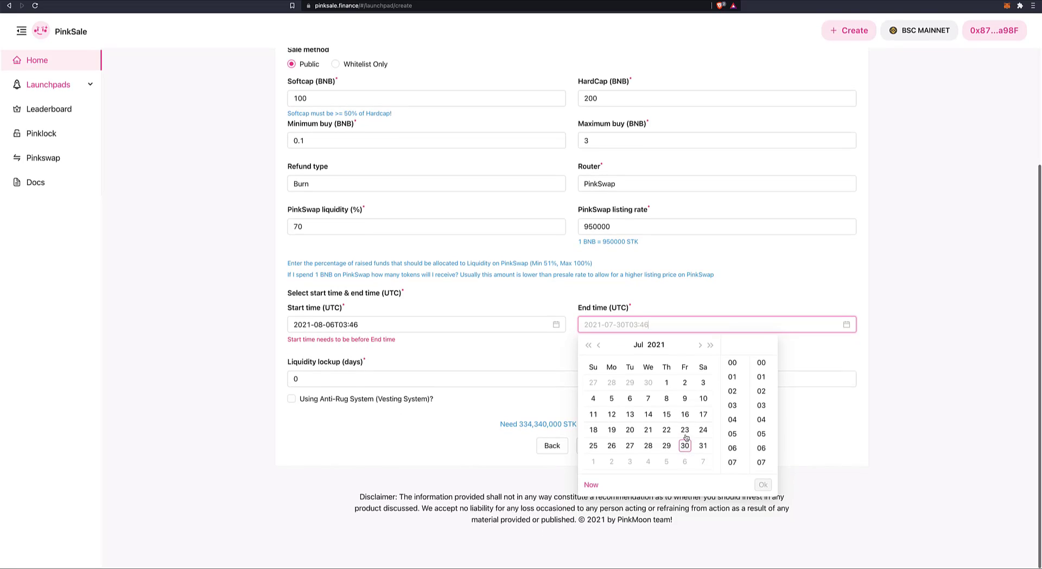
pyautogui.click(700, 347)
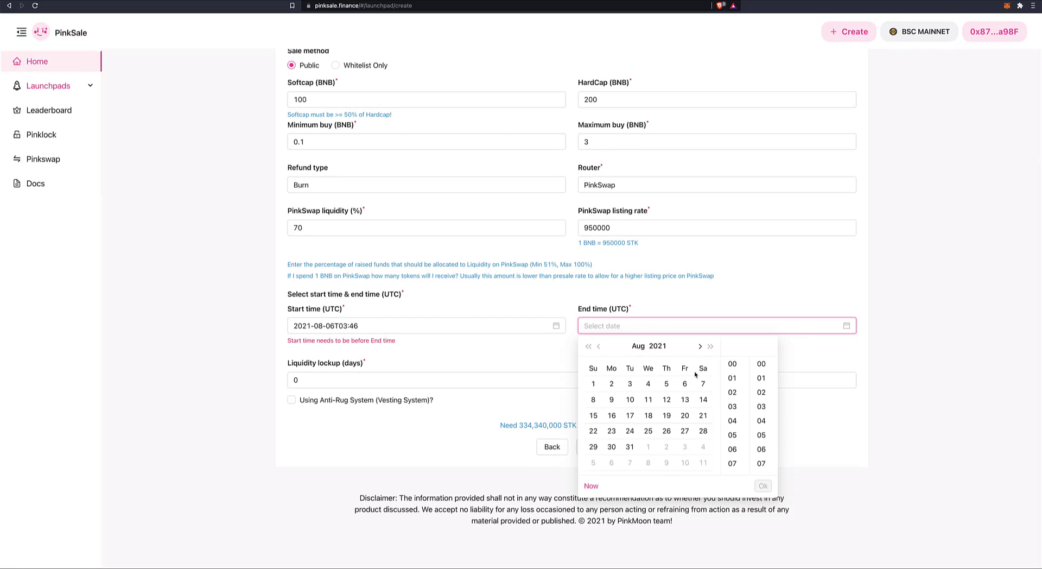
pyautogui.click(685, 400)
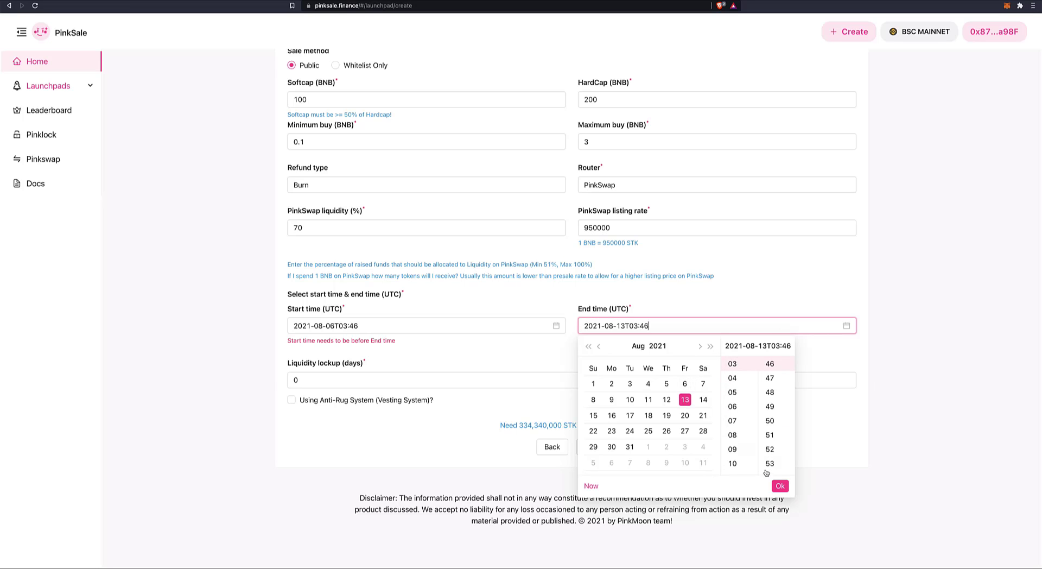
pyautogui.click(780, 485)
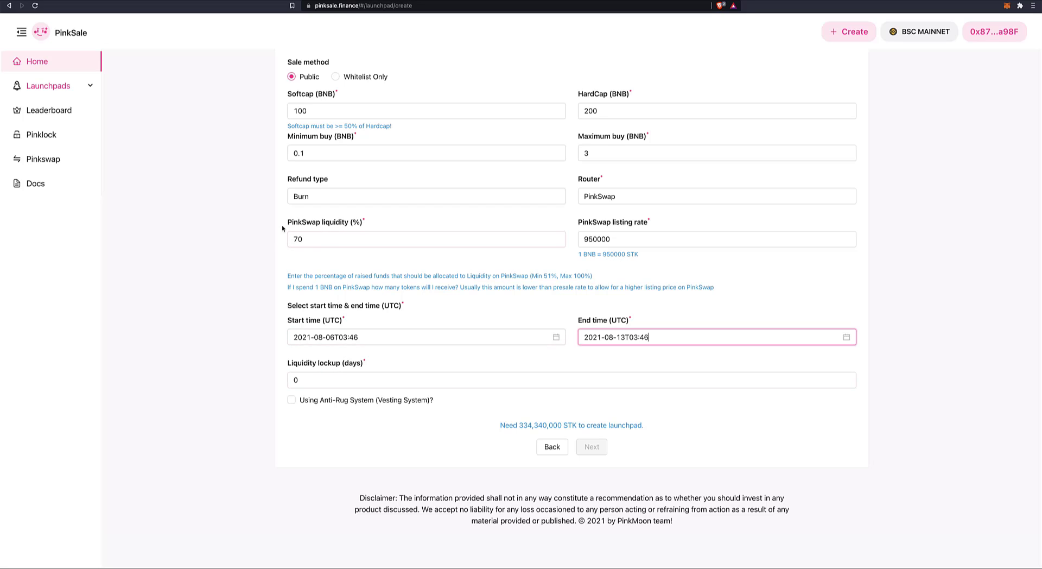
# Set the liquidity lockup to 36500 days.
pyautogui.doubleClick(308, 383)
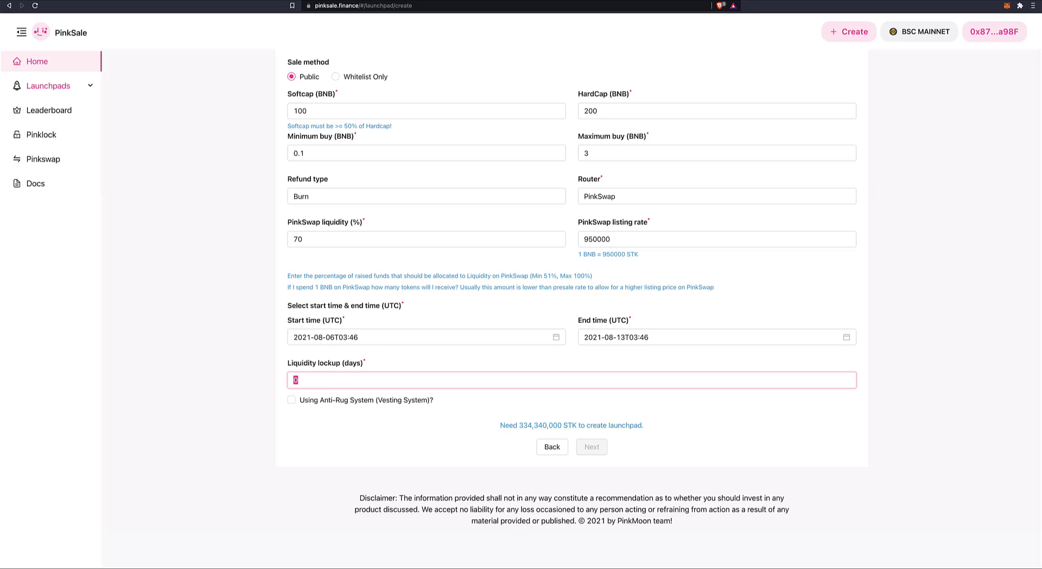
pyautogui.write('365')
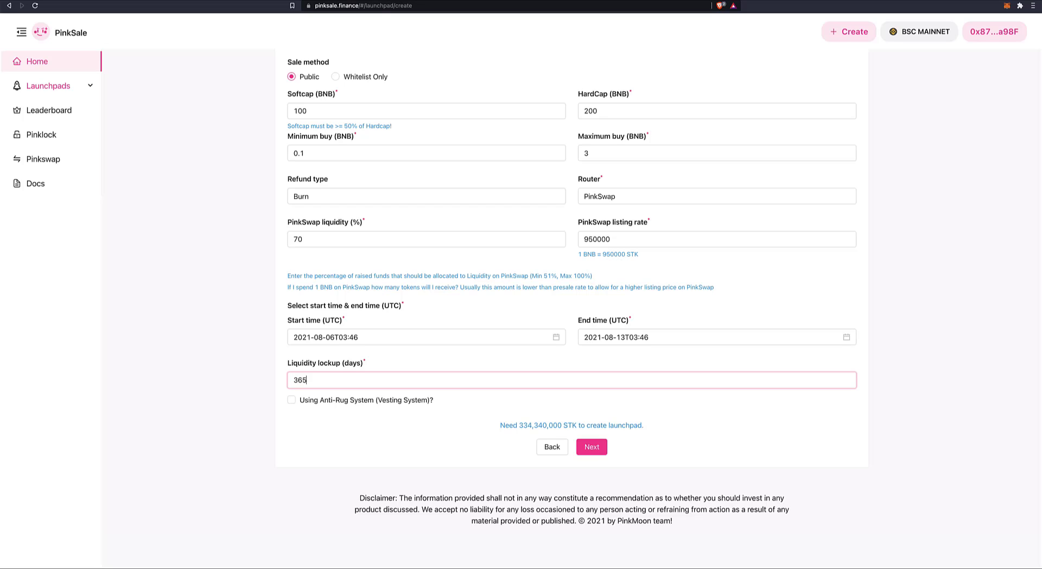
pyautogui.write('00')
# Tick 'Using Anti-Rug System (Vesting System)?' and scroll down to the new vesting fields.
pyautogui.scroll(1, 461, 247)
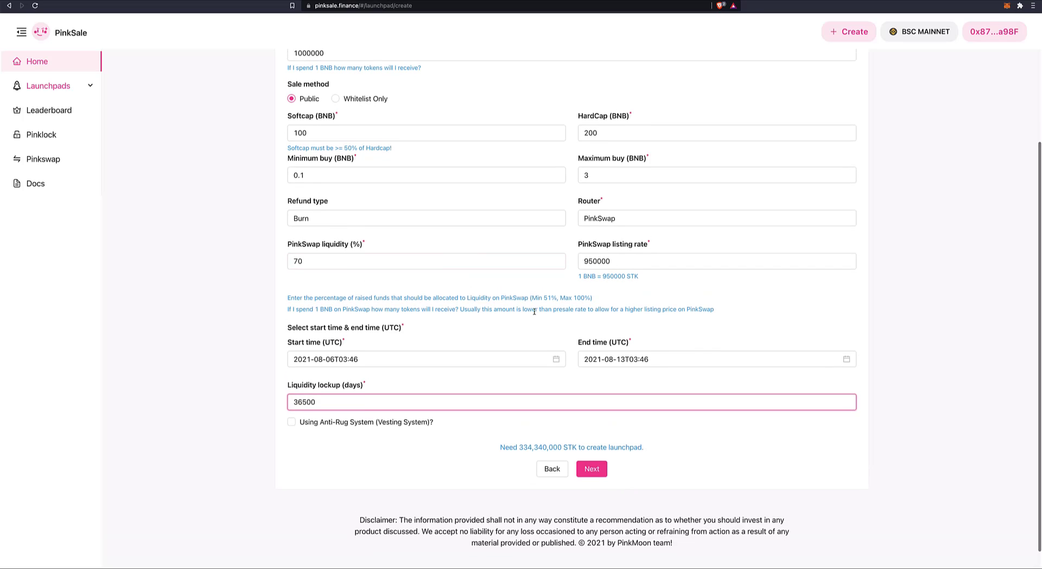
pyautogui.scroll(3, 483, 235)
pyautogui.scroll(-4, 482, 236)
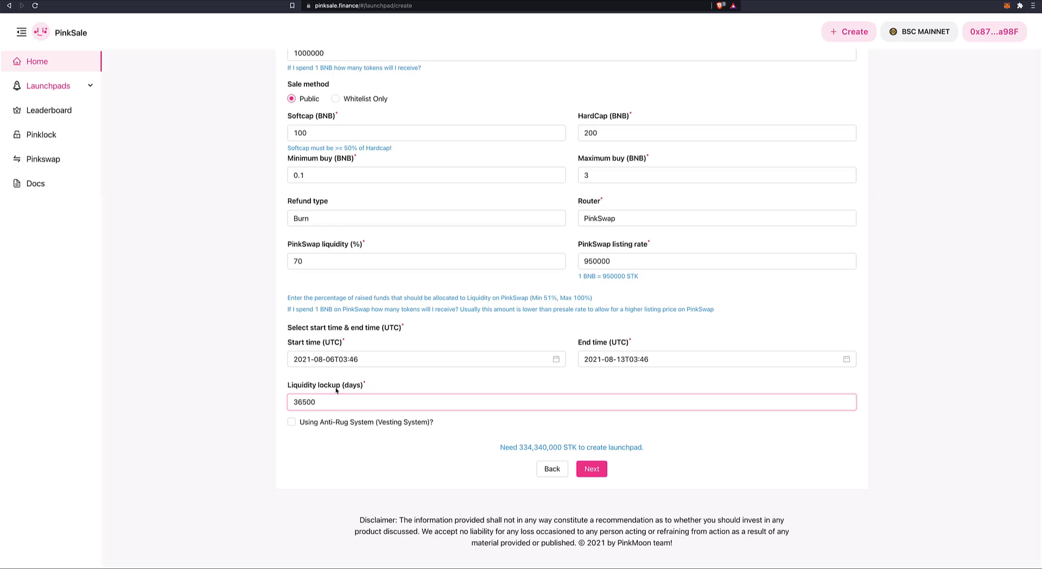
pyautogui.click(292, 423)
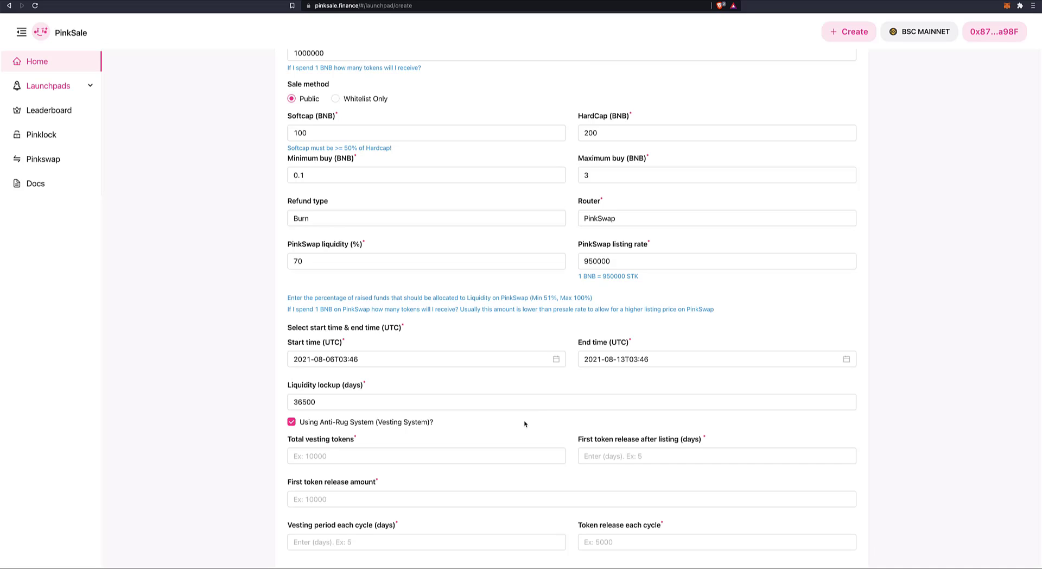
pyautogui.click(320, 425)
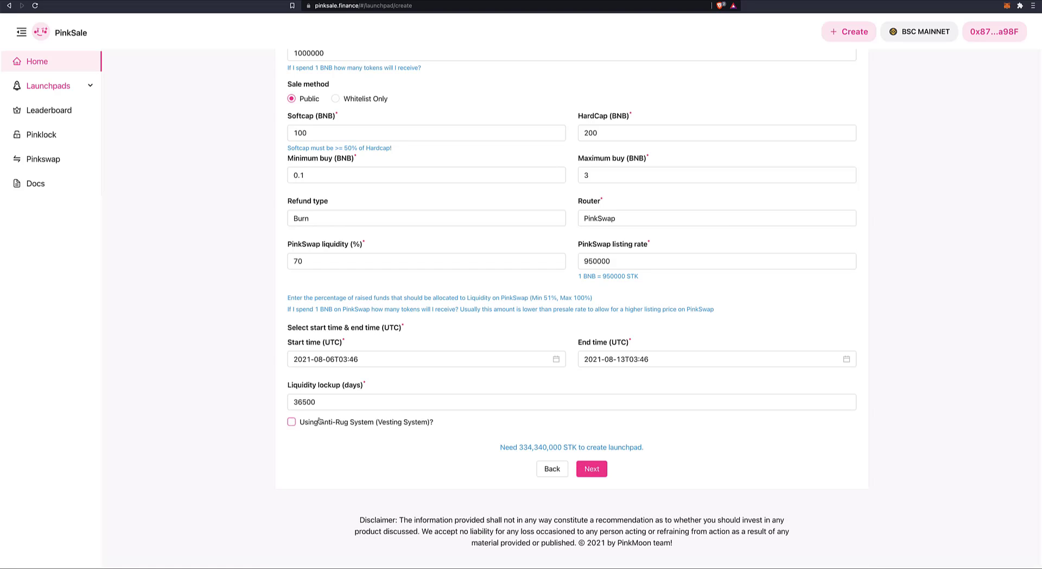
pyautogui.click(291, 423)
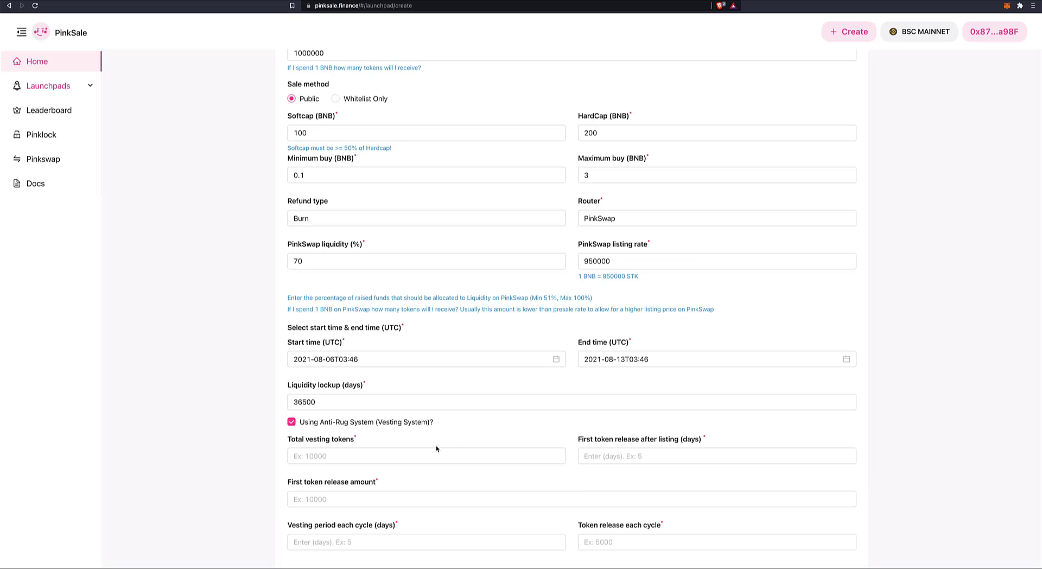
pyautogui.scroll(-3, 508, 438)
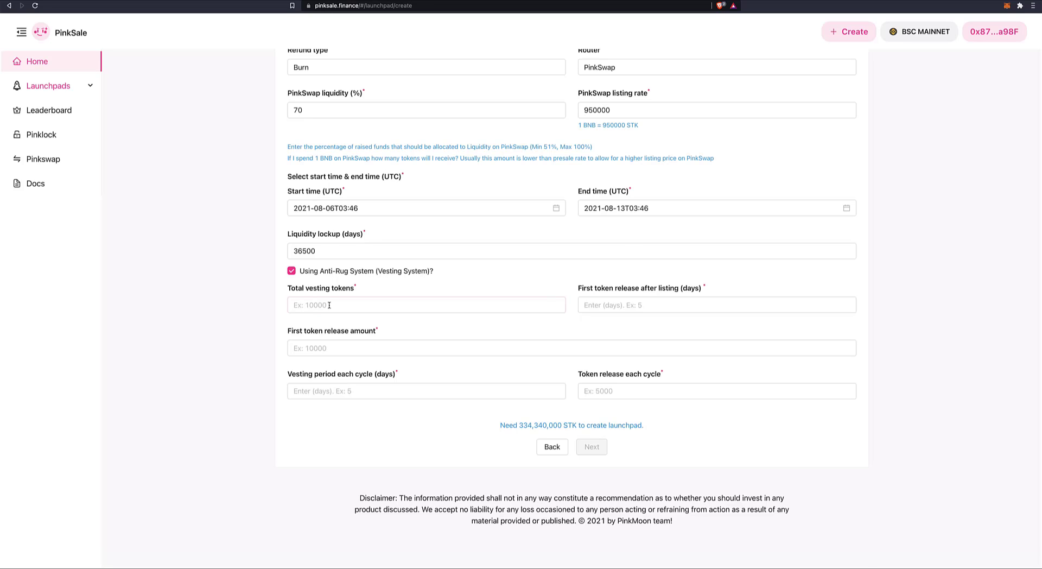
# Enter 500000000 total vesting tokens and a first release 120 days after listing.
pyautogui.scroll(6, 329, 305)
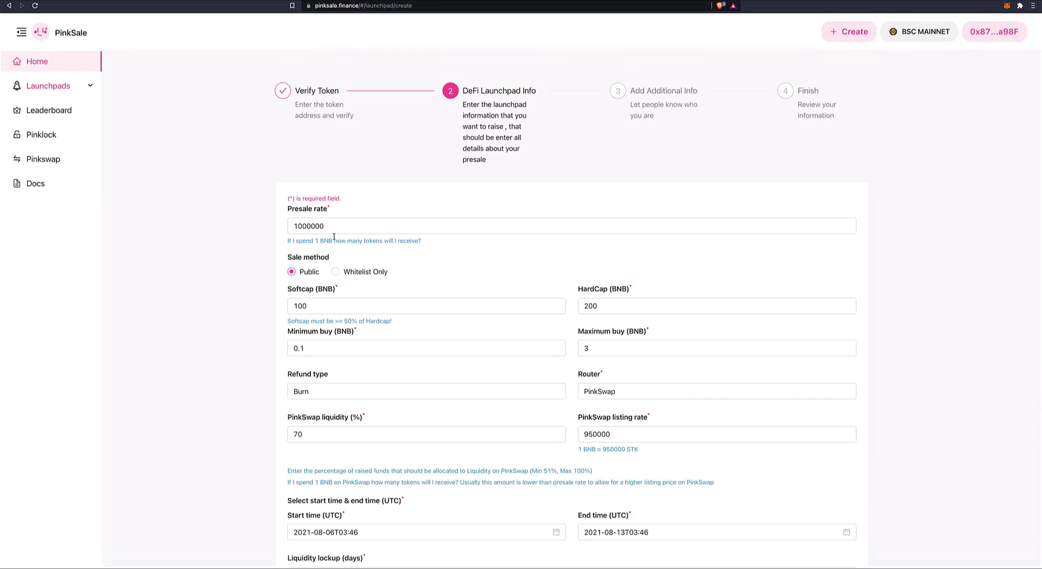
pyautogui.scroll(-6, 411, 305)
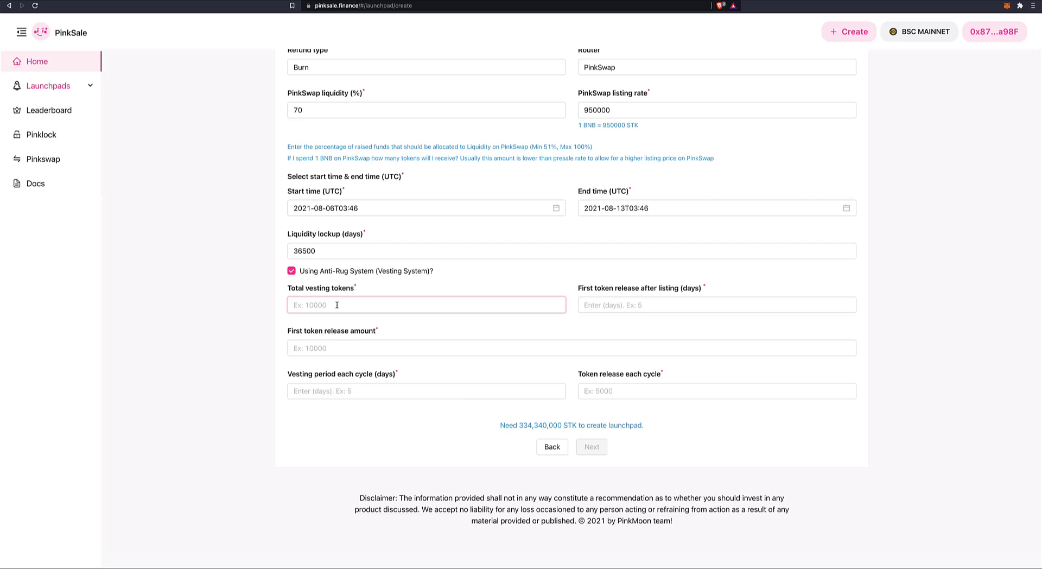
pyautogui.write('500000000')
pyautogui.click(622, 305)
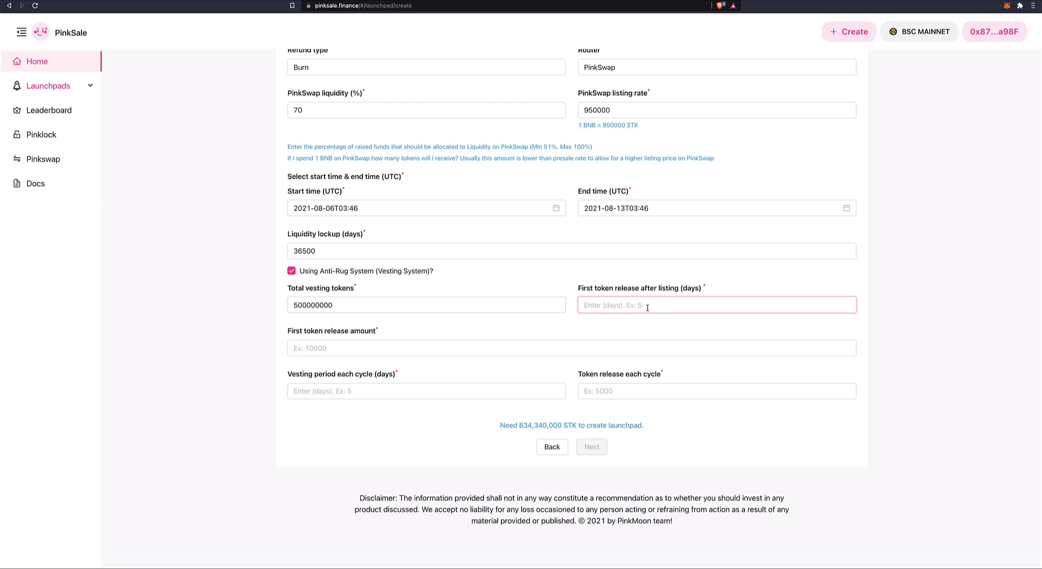
pyautogui.write('120')
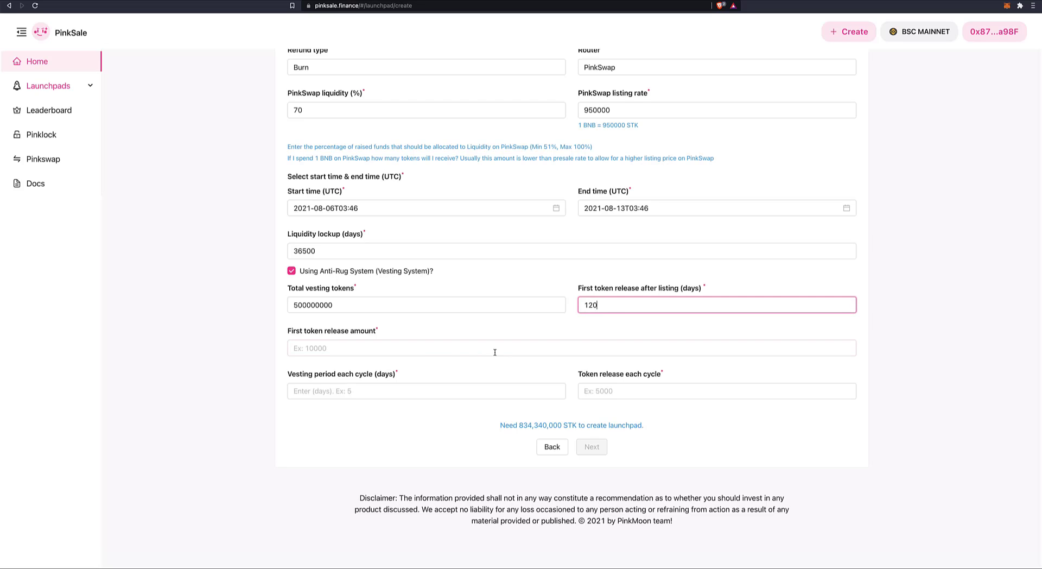
pyautogui.click(329, 344)
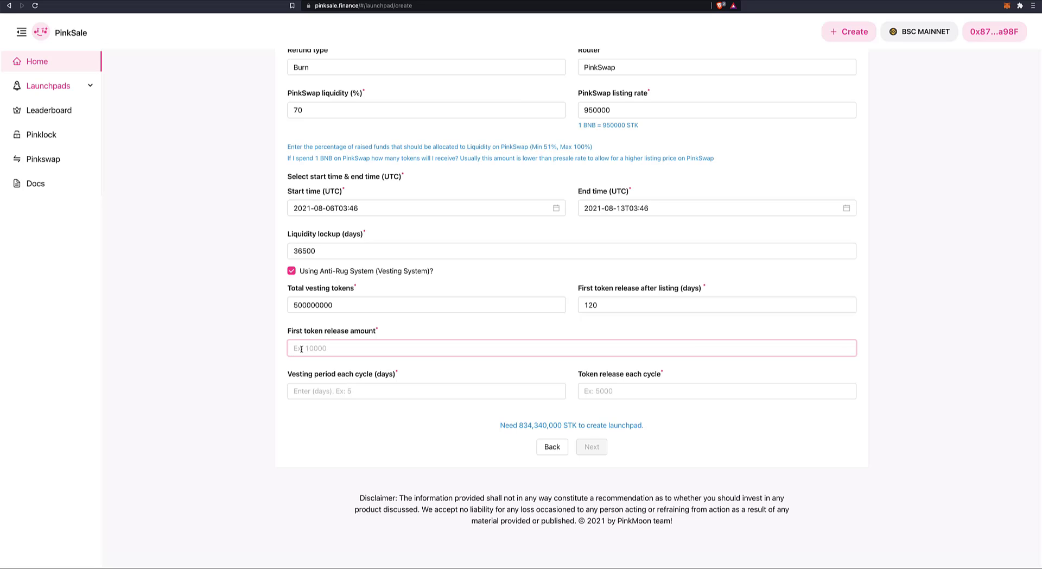
# Enter a 20000000 first release amount, a 120-day cycle and 50000000 tokens per cycle.
pyautogui.write('20000000')
pyautogui.click(366, 393)
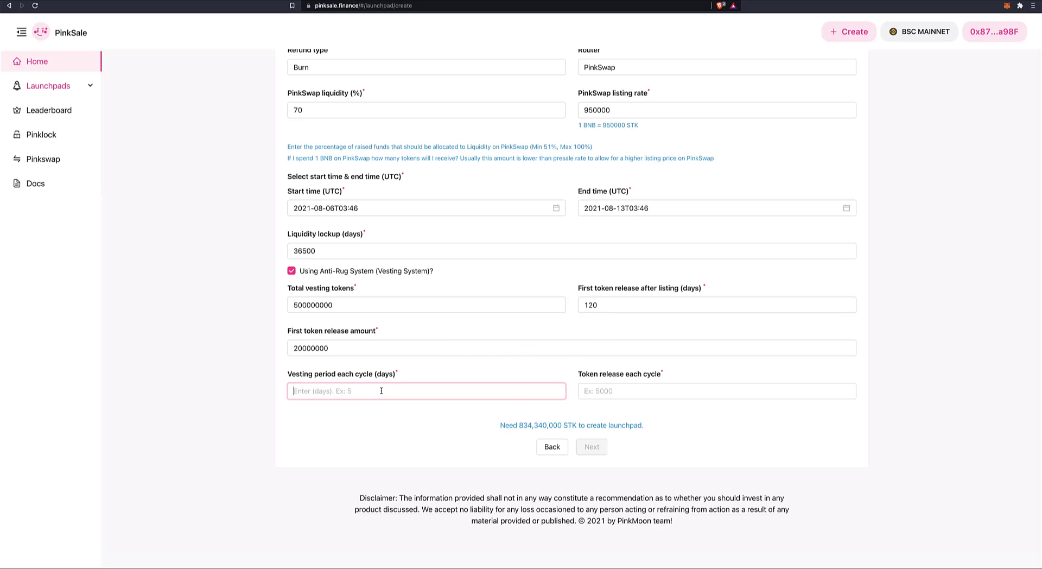
pyautogui.write('120')
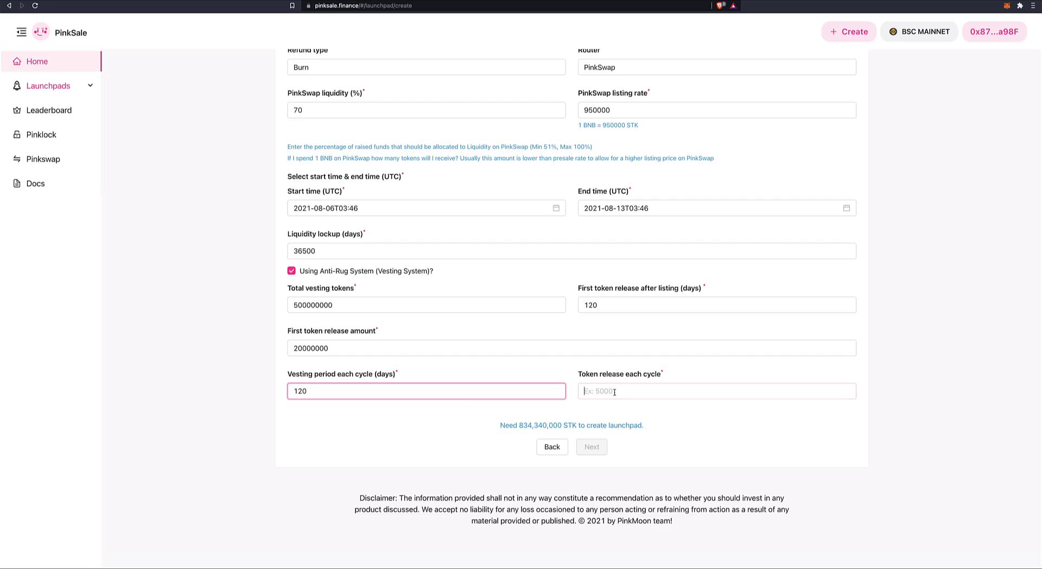
pyautogui.click(615, 391)
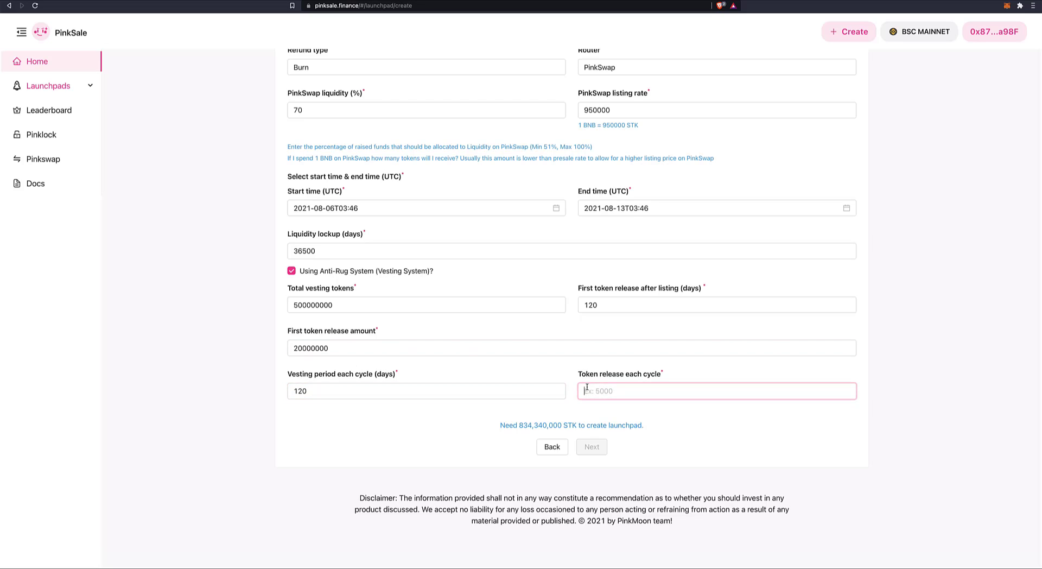
pyautogui.write('50')
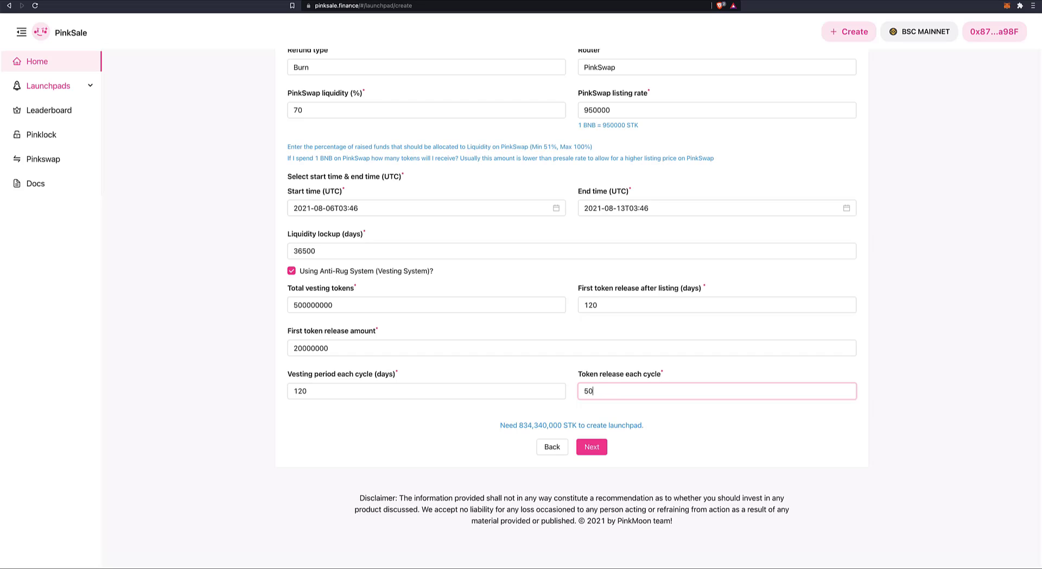
pyautogui.write('000000')
pyautogui.click(718, 426)
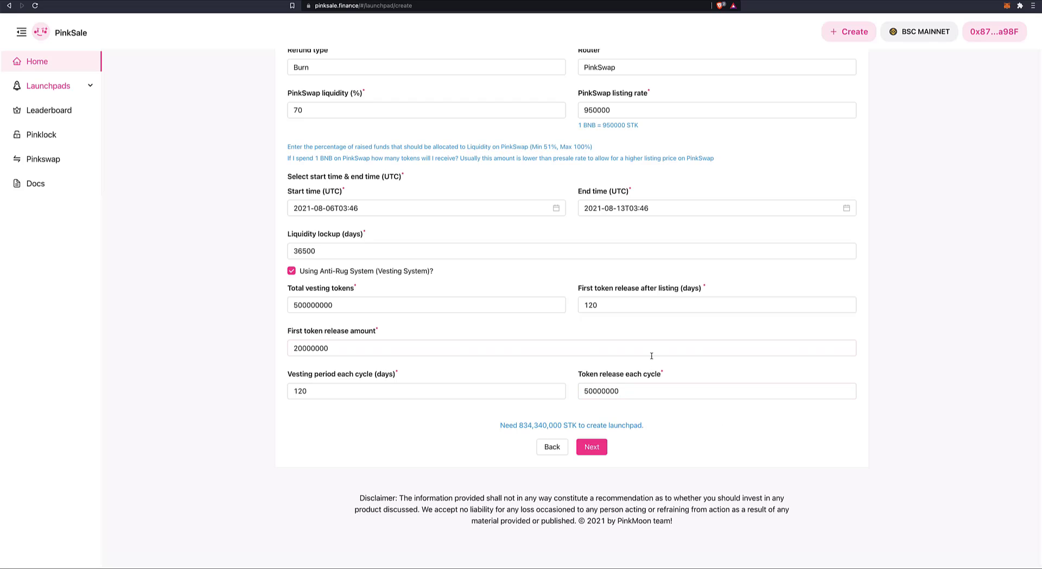
pyautogui.scroll(1, 652, 356)
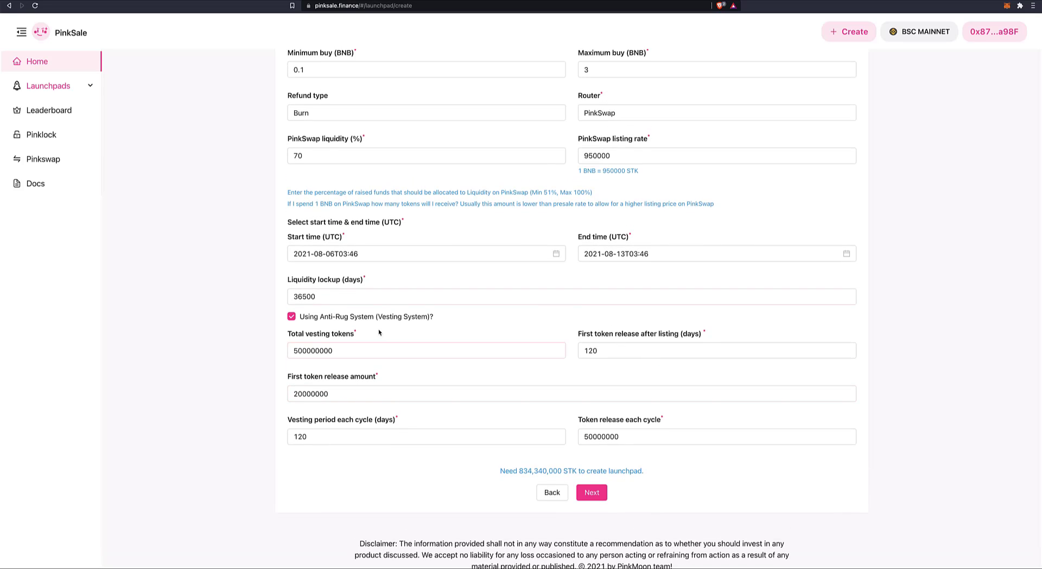
pyautogui.scroll(-1, 483, 373)
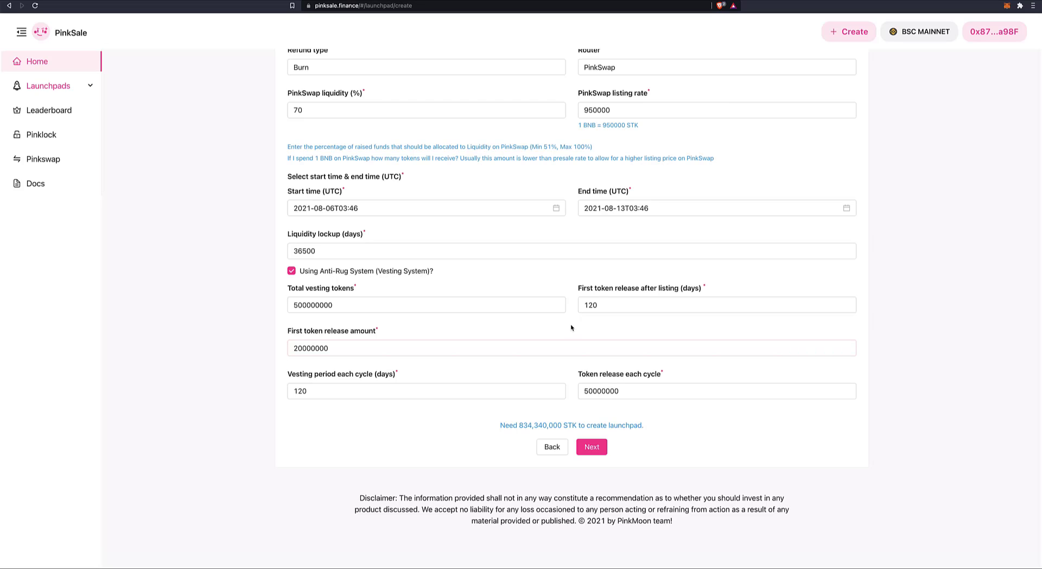
# Advance to Add Additional Info and copy the Canva logo link from Notes.
pyautogui.click(593, 449)
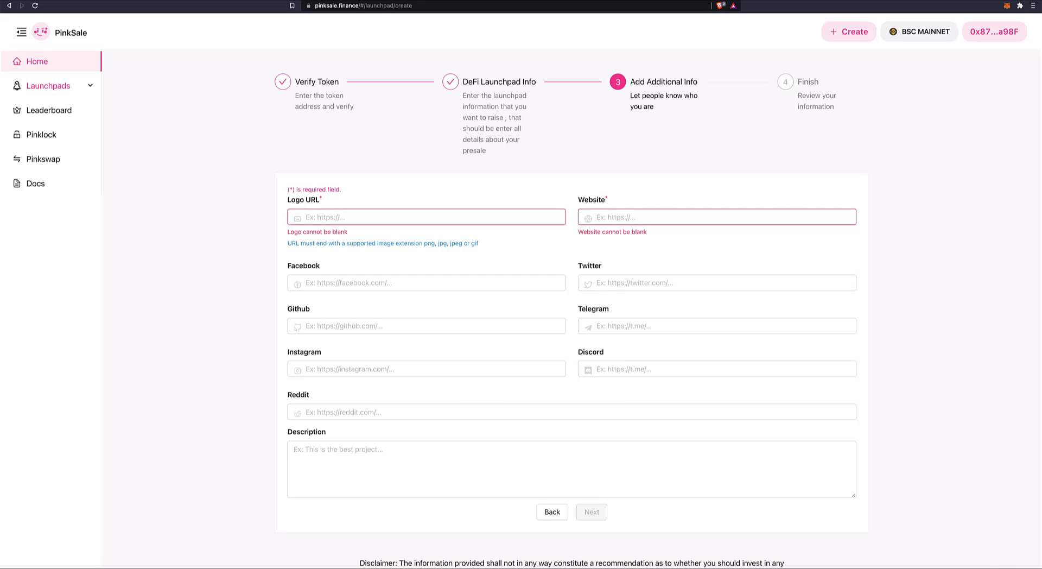
pyautogui.click(598, 546)
pyautogui.tripleClick(347, 149)
pyautogui.rightClick(348, 152)
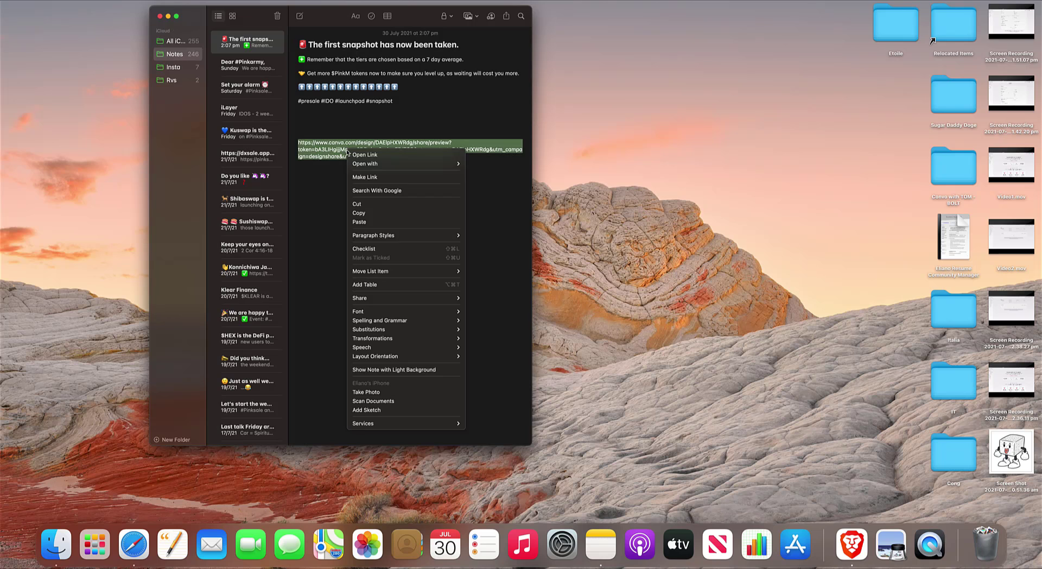
pyautogui.click(404, 213)
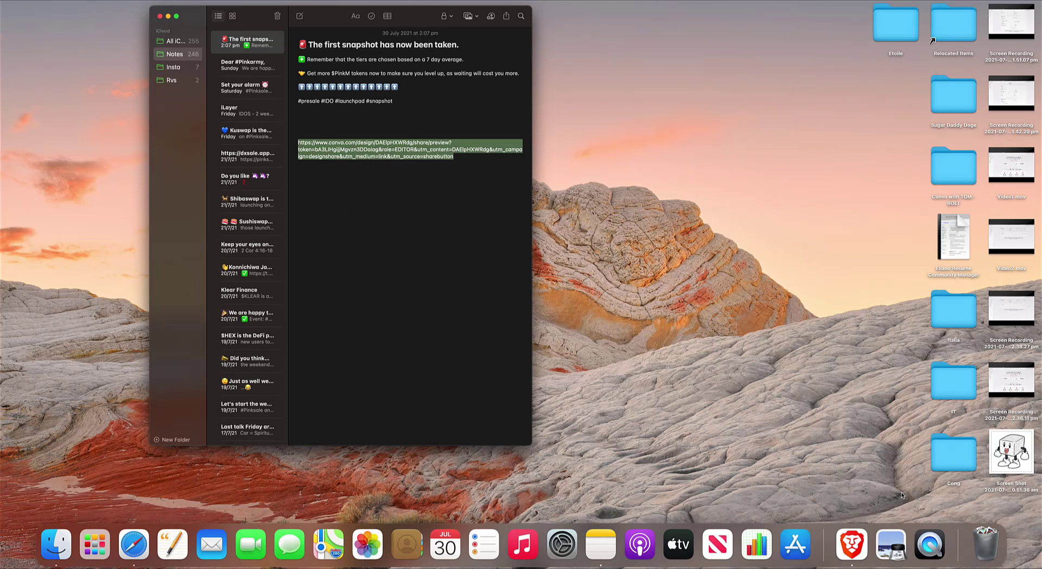
# Paste the copied Canva link into the Logo URL field.
pyautogui.click(856, 533)
pyautogui.click(344, 218)
pyautogui.rightClick(344, 218)
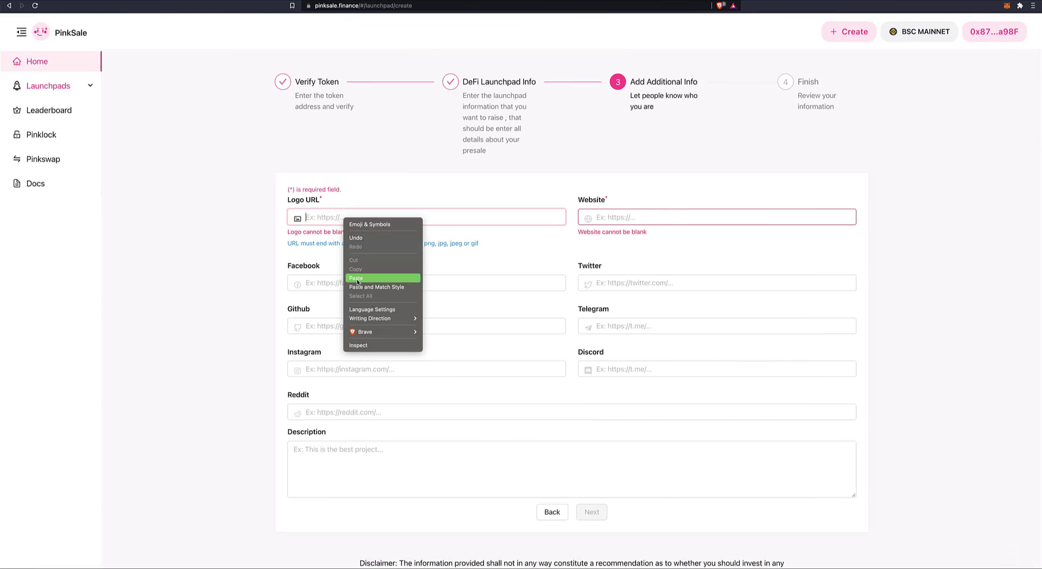
pyautogui.click(356, 279)
pyautogui.click(649, 217)
pyautogui.press('Down')
pyautogui.press('Return')
pyautogui.click(645, 218)
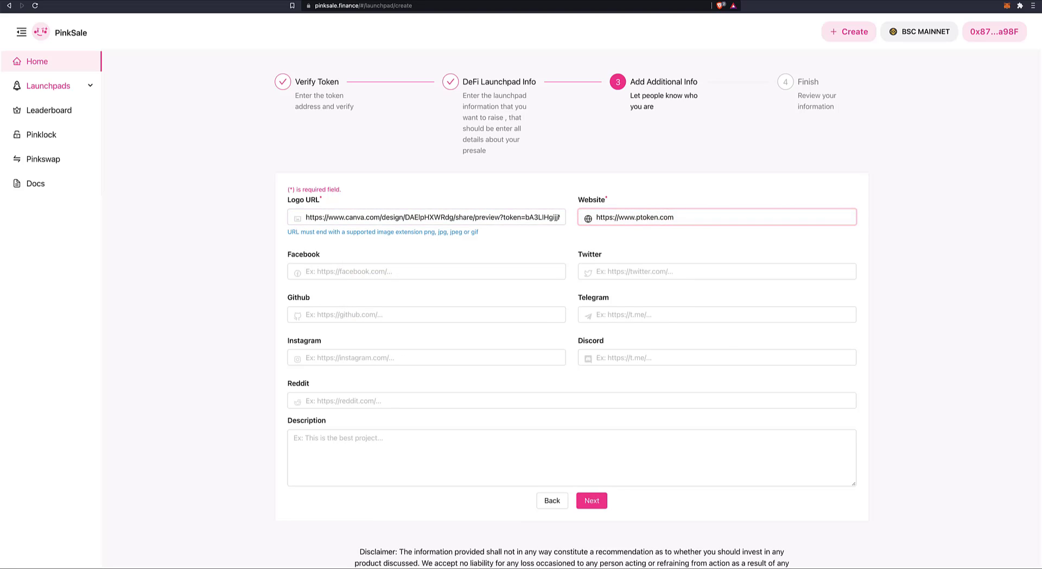
pyautogui.press('BackSpace')
pyautogui.press('BackSpace')
pyautogui.press('BackSpace')
pyautogui.press('BackSpace')
pyautogui.write('saul')
pyautogui.click(656, 271)
pyautogui.press('Down')
pyautogui.press('Return')
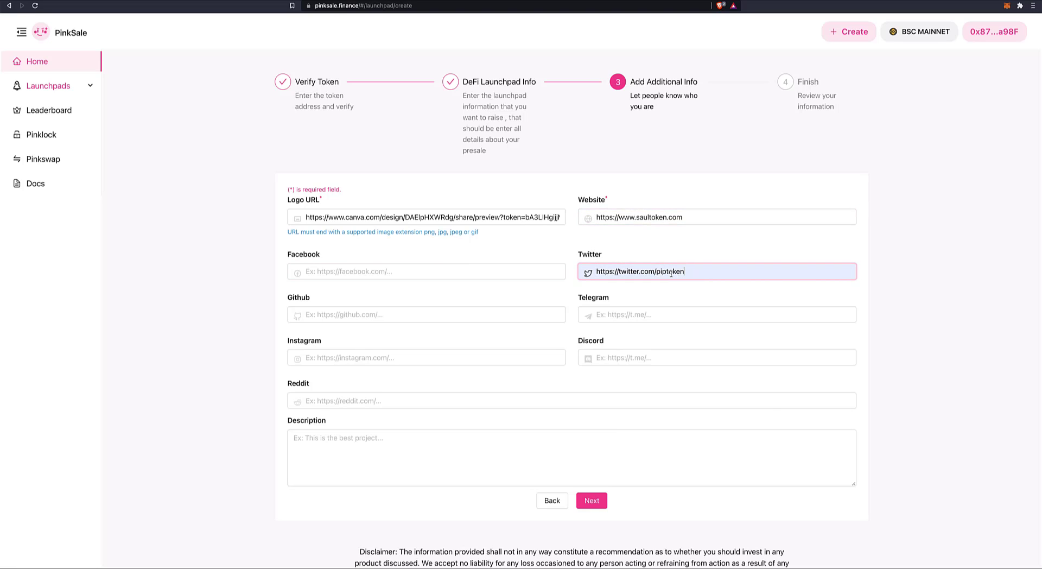
pyautogui.click(667, 272)
pyautogui.press('BackSpace')
pyautogui.press('BackSpace')
pyautogui.press('BackSpace')
pyautogui.write('saul')
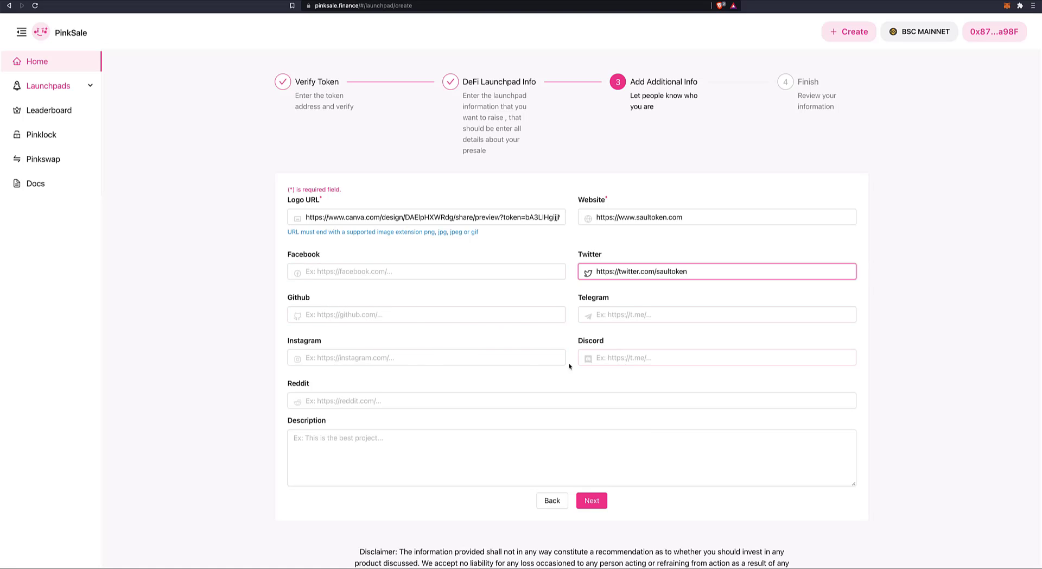
# Write the description 'This is the first token to reaward its holder with gold nuggets…'.
pyautogui.rightClick(332, 434)
pyautogui.click(349, 491)
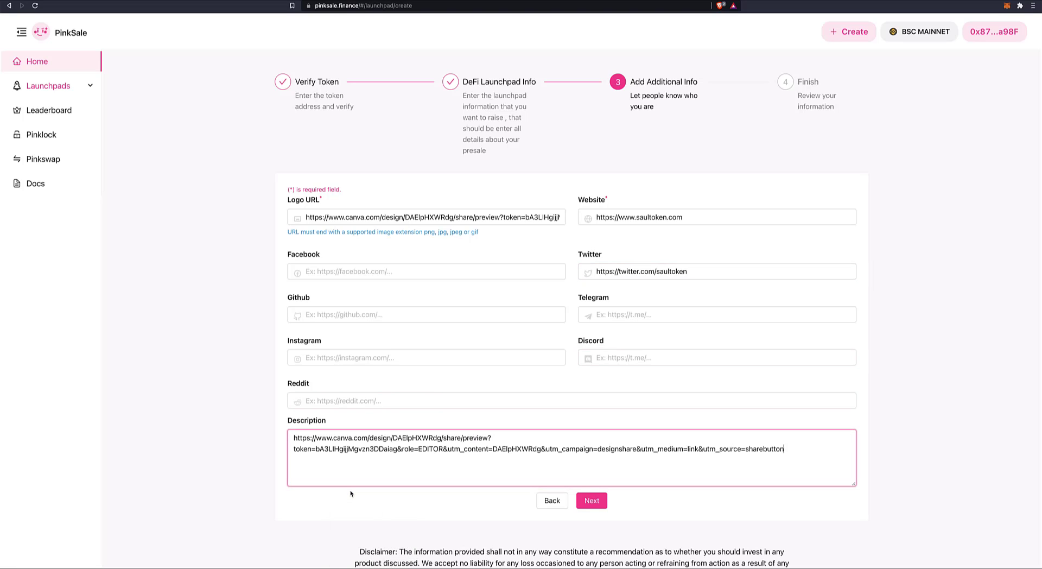
pyautogui.moveTo(795, 442); pyautogui.dragTo(289, 441)
pyautogui.press('BackSpace')
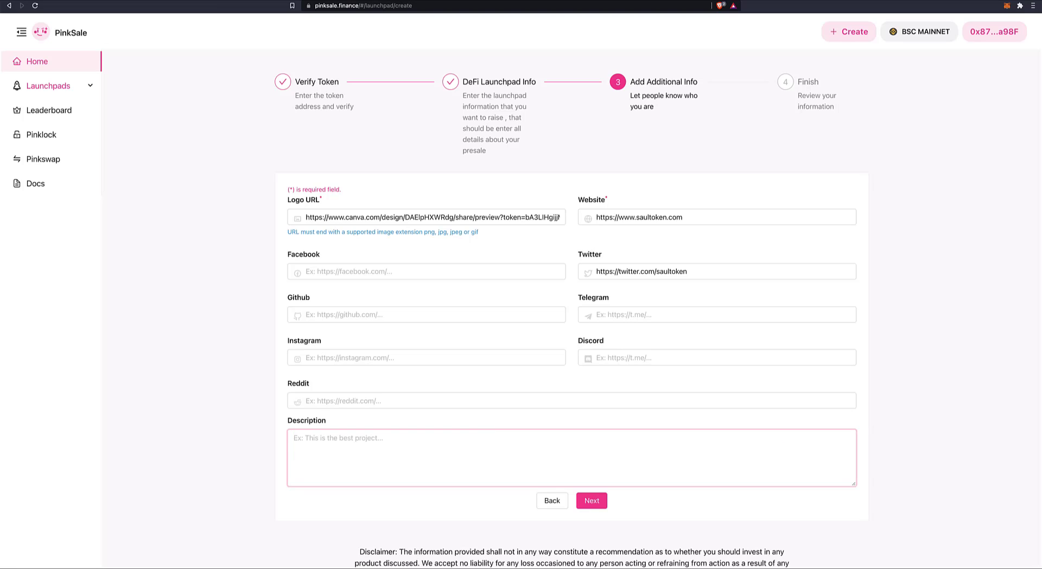
pyautogui.write('This is th')
pyautogui.write('e first ')
pyautogui.write('token to ')
pyautogui.write('rea')
pyautogui.write('ward it')
pyautogui.write('s holde')
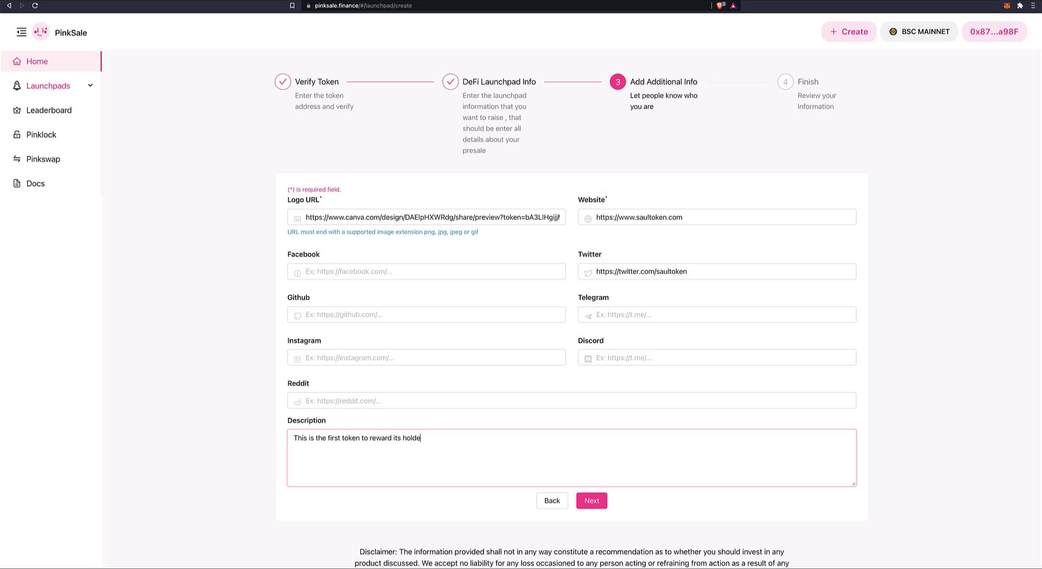
pyautogui.write('r with gold nuggets. Spend and earn w')
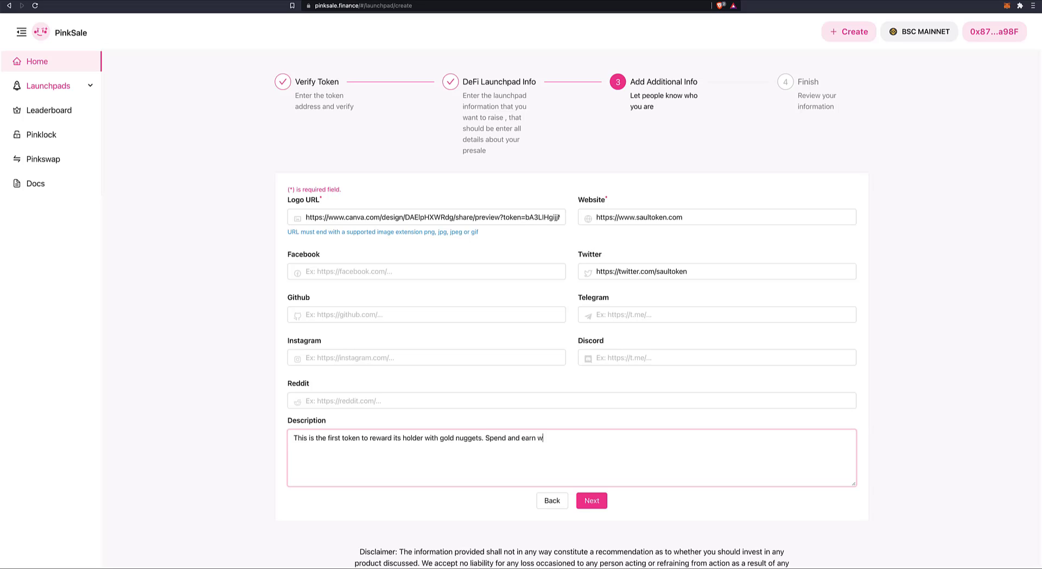
pyautogui.write('ith Saul Token.')
pyautogui.scroll(-1, 605, 445)
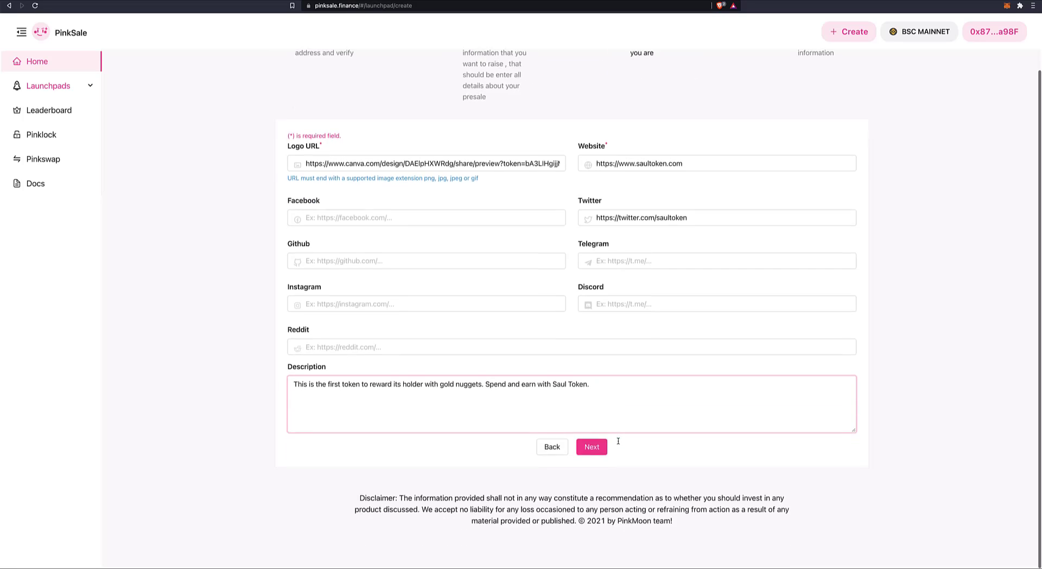
# Try the Finish review, then go back after the 128-character description error.
pyautogui.click(591, 448)
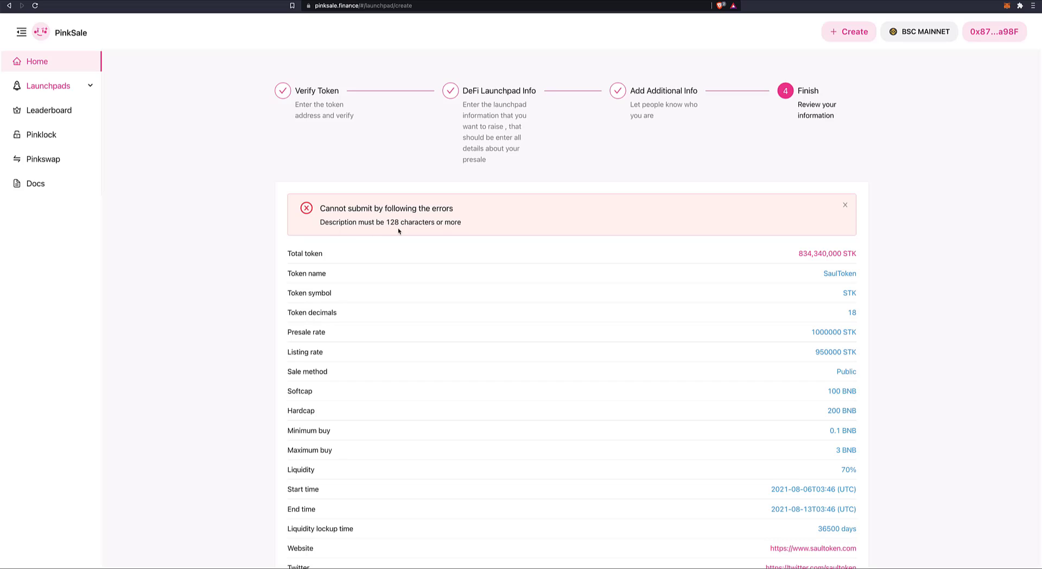
pyautogui.scroll(-5, 408, 231)
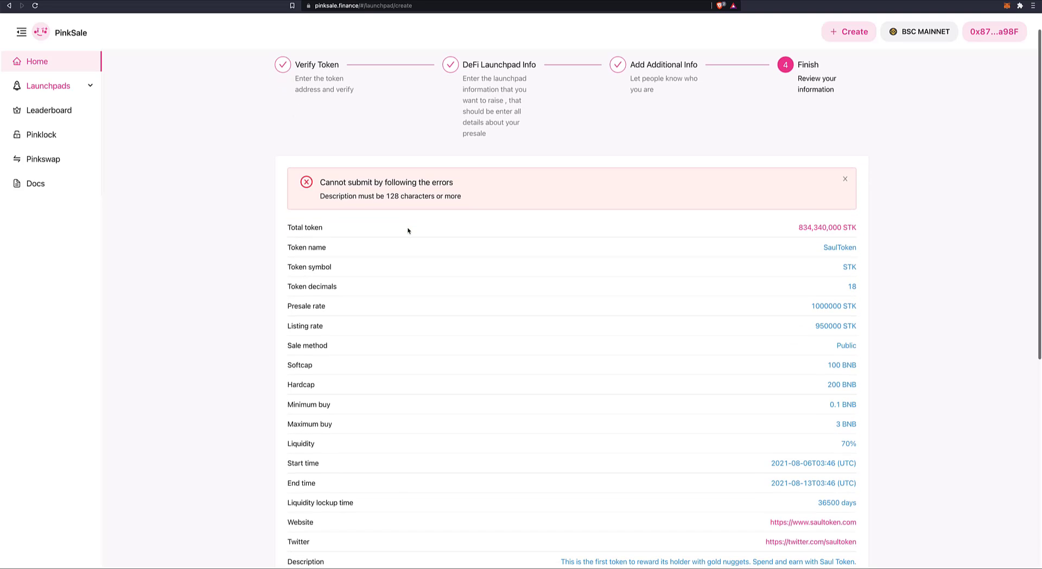
pyautogui.scroll(-3, 408, 231)
pyautogui.click(550, 450)
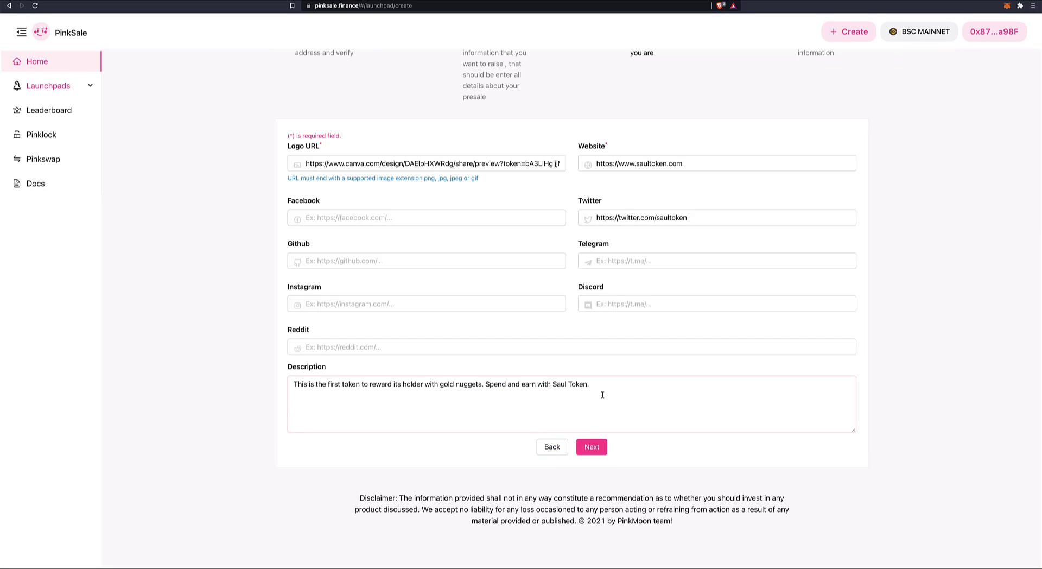
# Extend the description with 'We are proud to bring to you another project… Pinkmoon'.
pyautogui.click(618, 386)
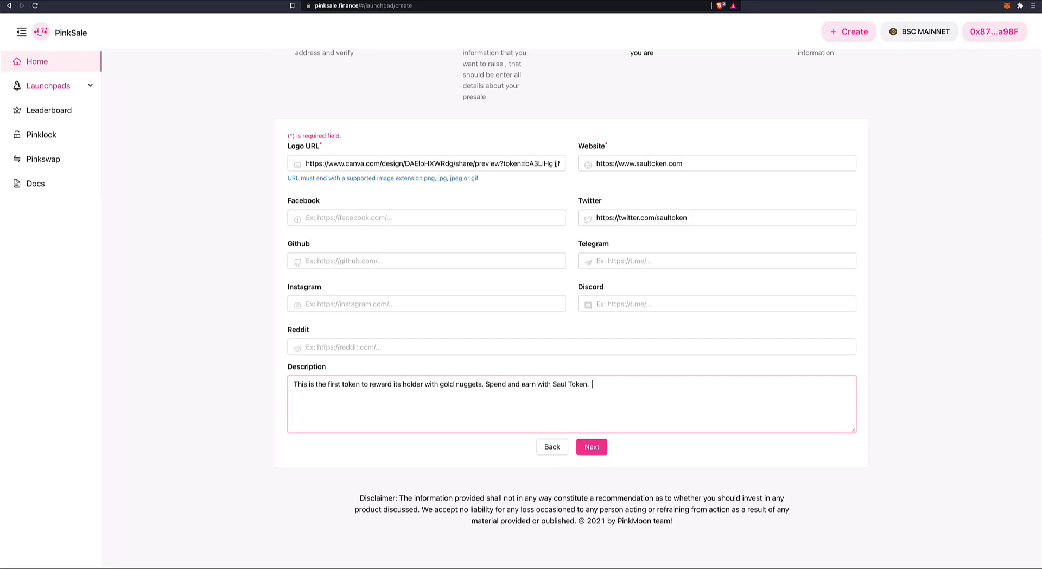
pyautogui.write('We are proud to bring to you')
pyautogui.write(' the')
pyautogui.press('BackSpace')
pyautogui.press('BackSpace')
pyautogui.write('another project ')
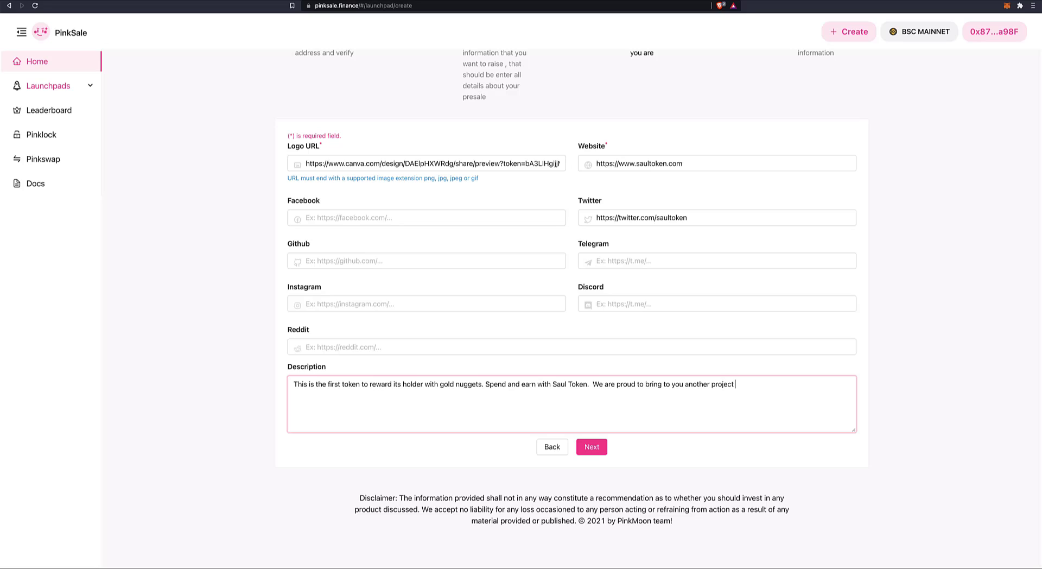
pyautogui.write('run by the same team that brought you Pinkmoon.')
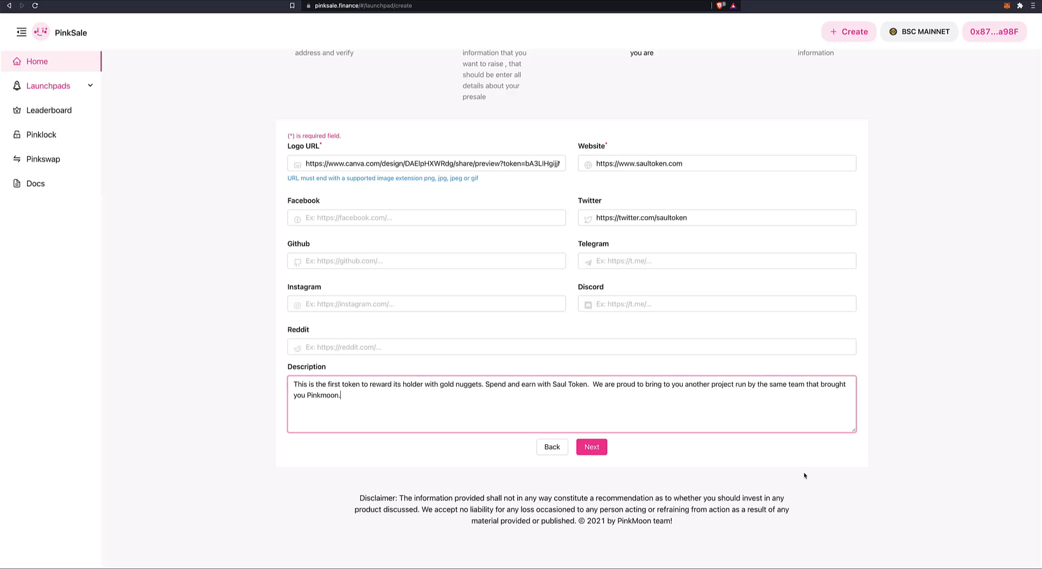
# Advance to the Finish step and scroll through the review table down to Submit.
pyautogui.click(598, 451)
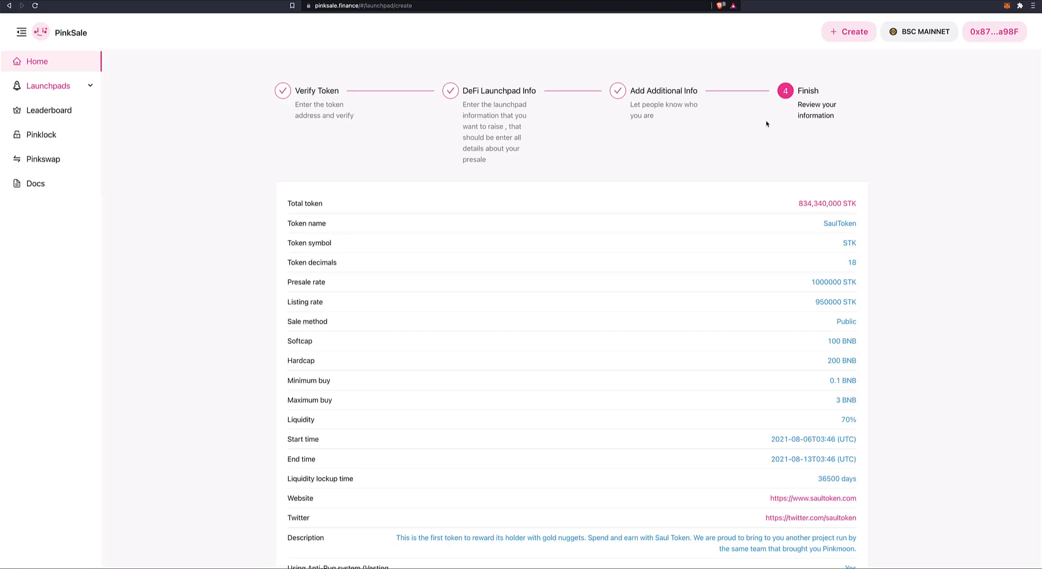
pyautogui.scroll(-1, 606, 388)
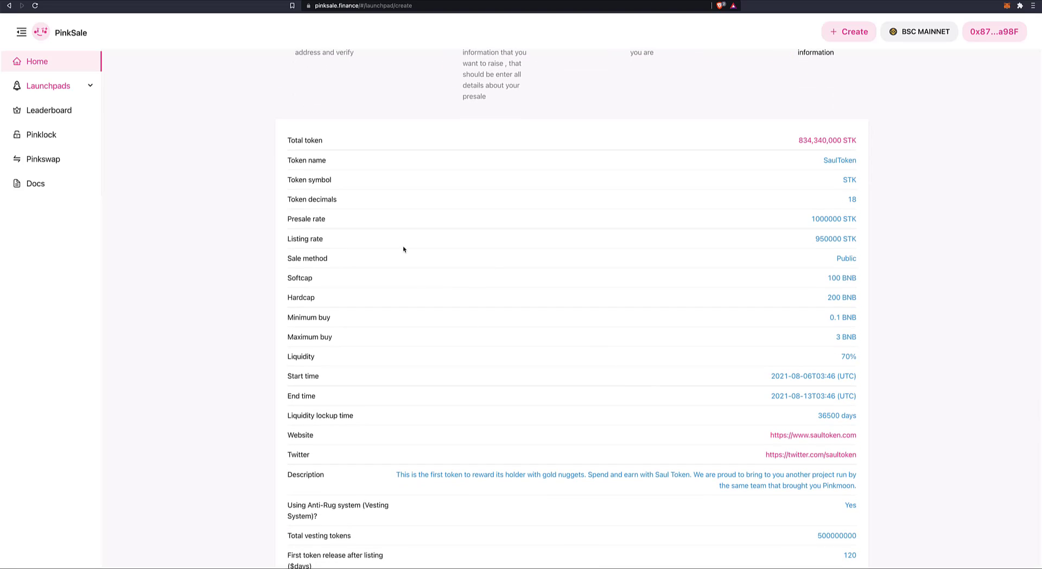
pyautogui.scroll(-1, 430, 251)
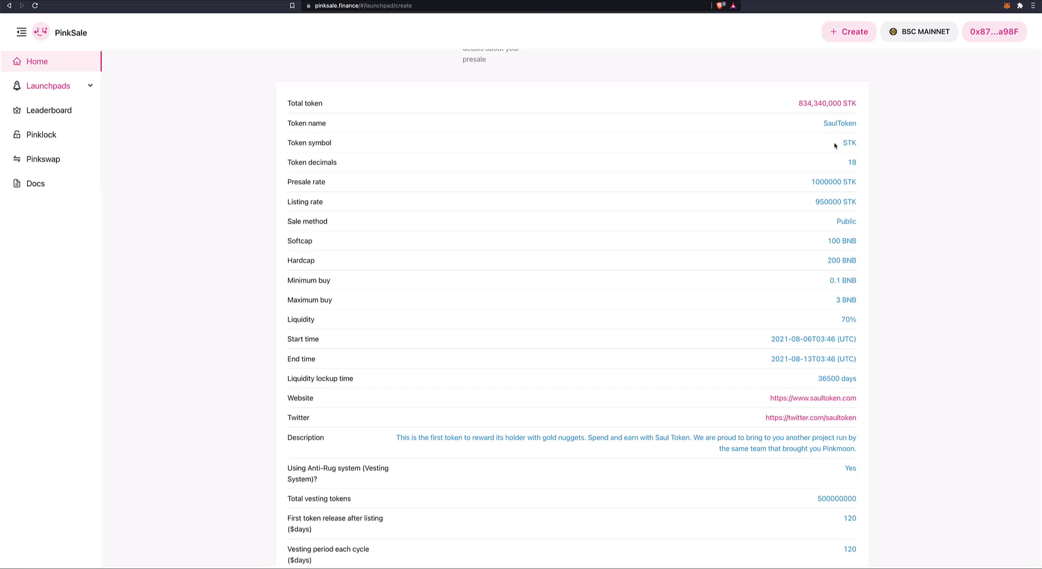
pyautogui.scroll(-1, 768, 320)
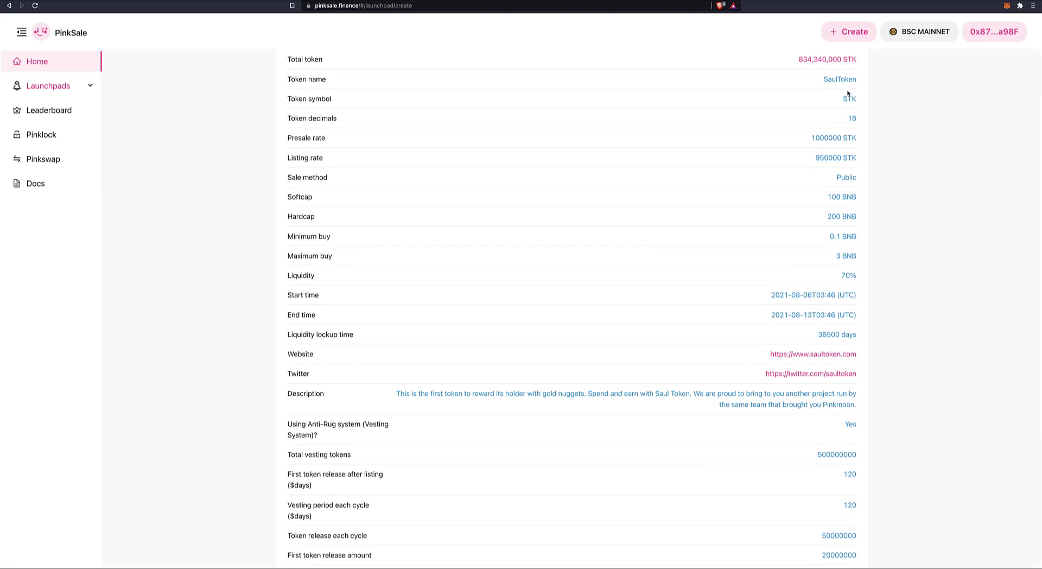
pyautogui.scroll(-2, 842, 233)
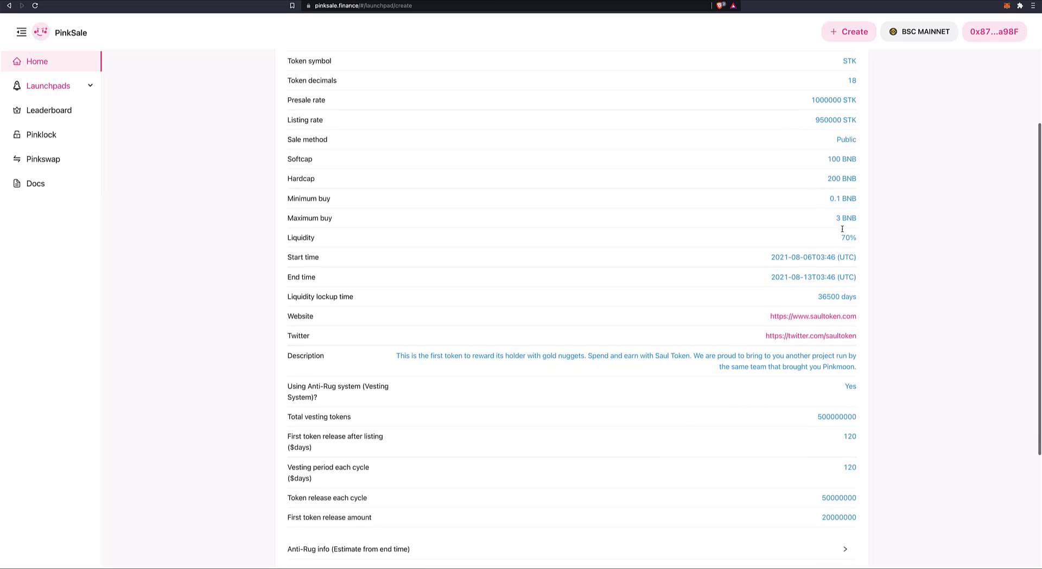
pyautogui.scroll(-3, 836, 211)
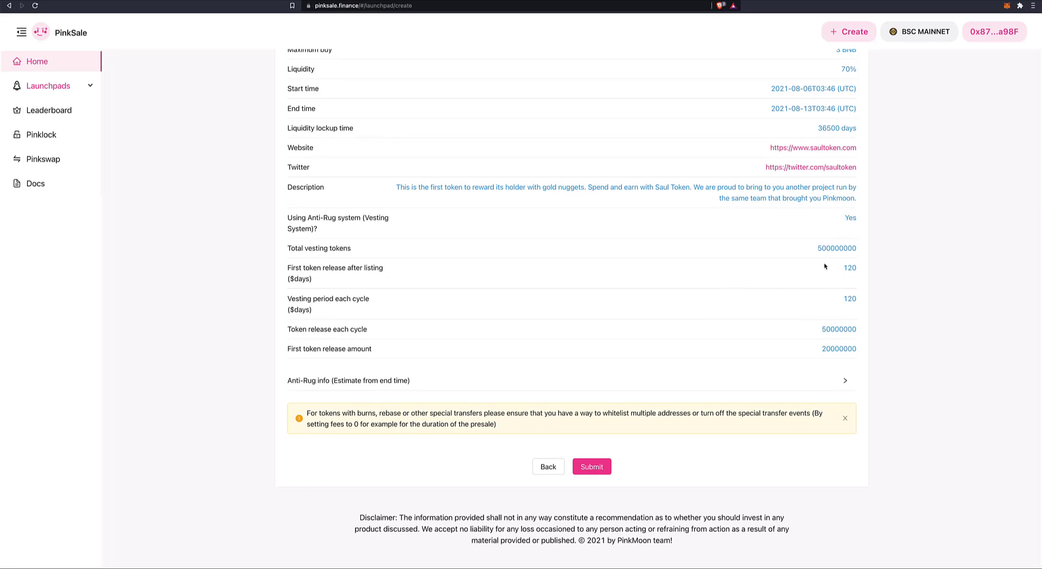
pyautogui.scroll(-1, 825, 266)
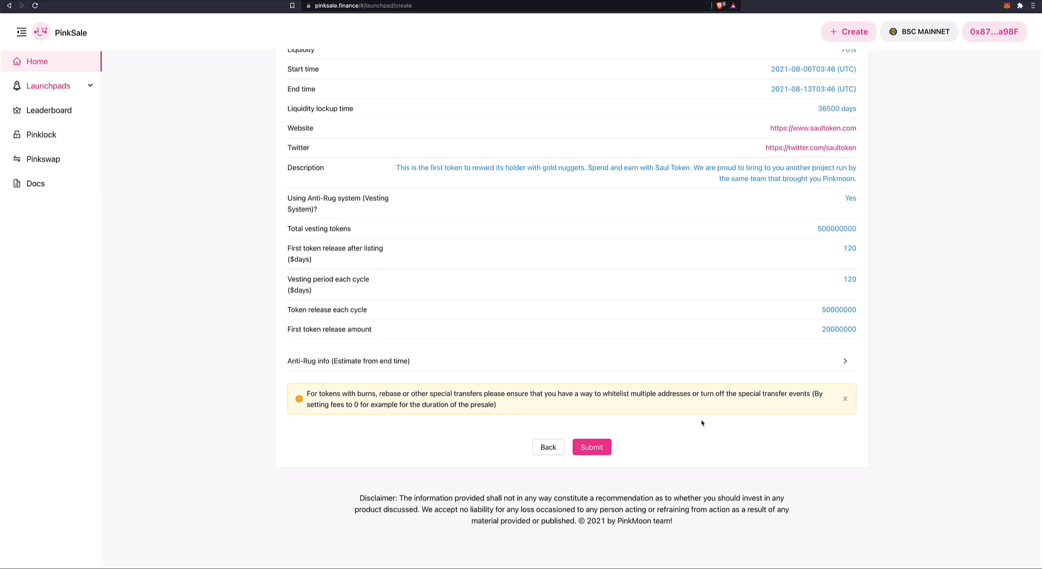
# Dismiss the special-transfers warning, submit the presale and confirm the transaction in MetaMask.
pyautogui.click(845, 398)
pyautogui.click(597, 446)
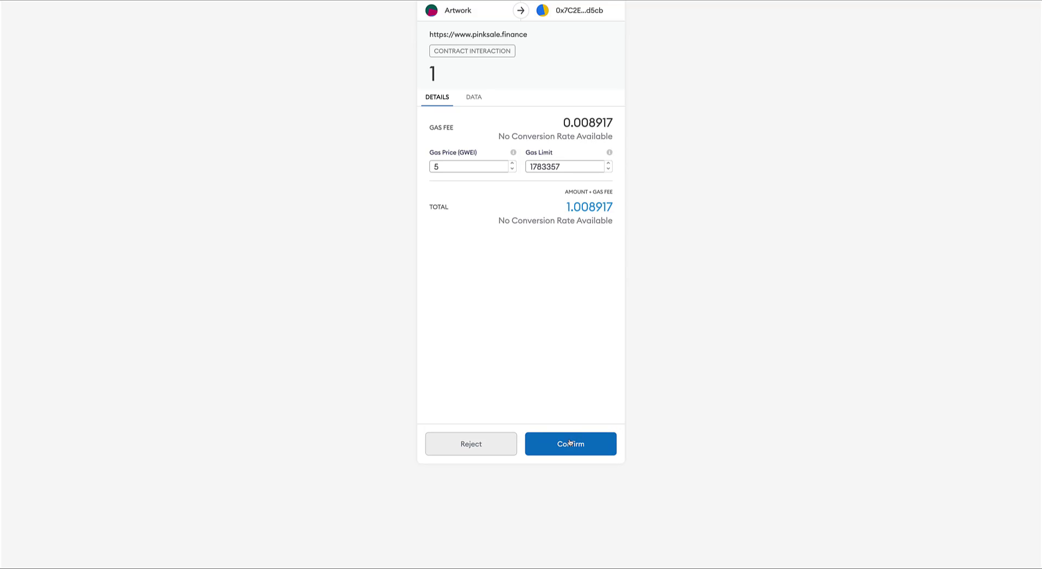
pyautogui.click(570, 442)
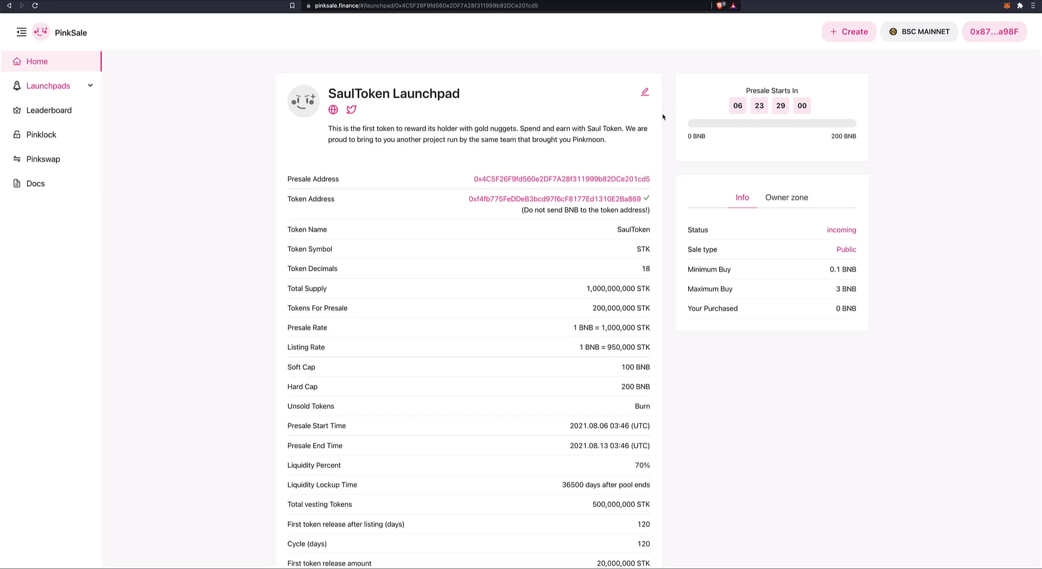
pyautogui.scroll(-1, 663, 119)
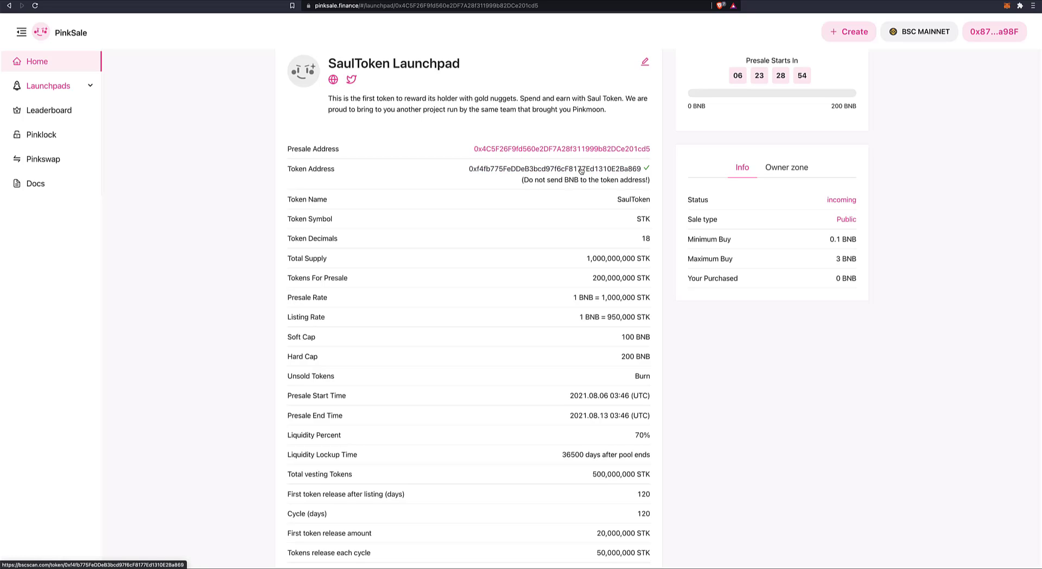
pyautogui.scroll(-4, 581, 171)
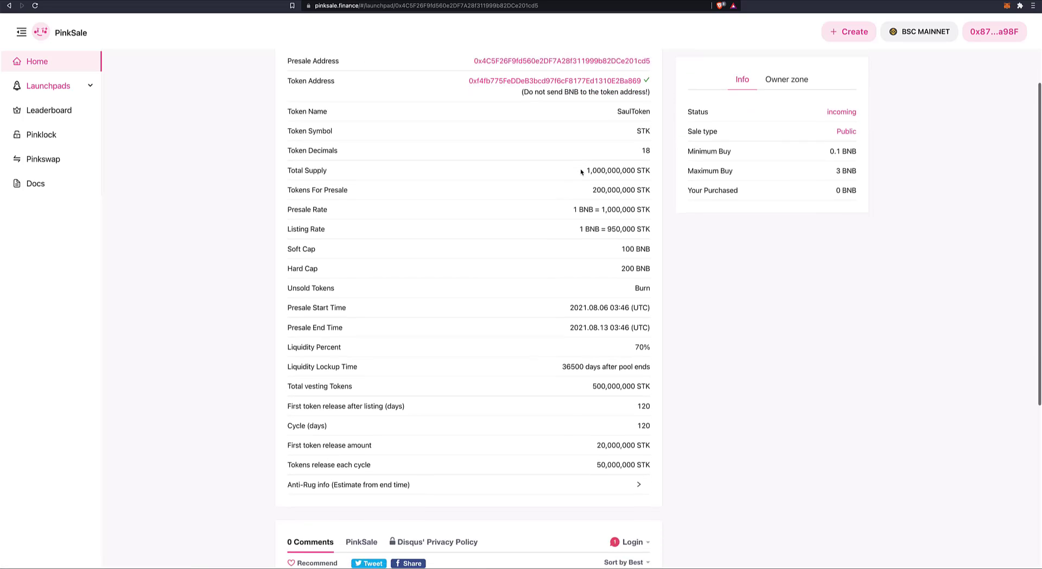
pyautogui.scroll(-3, 580, 171)
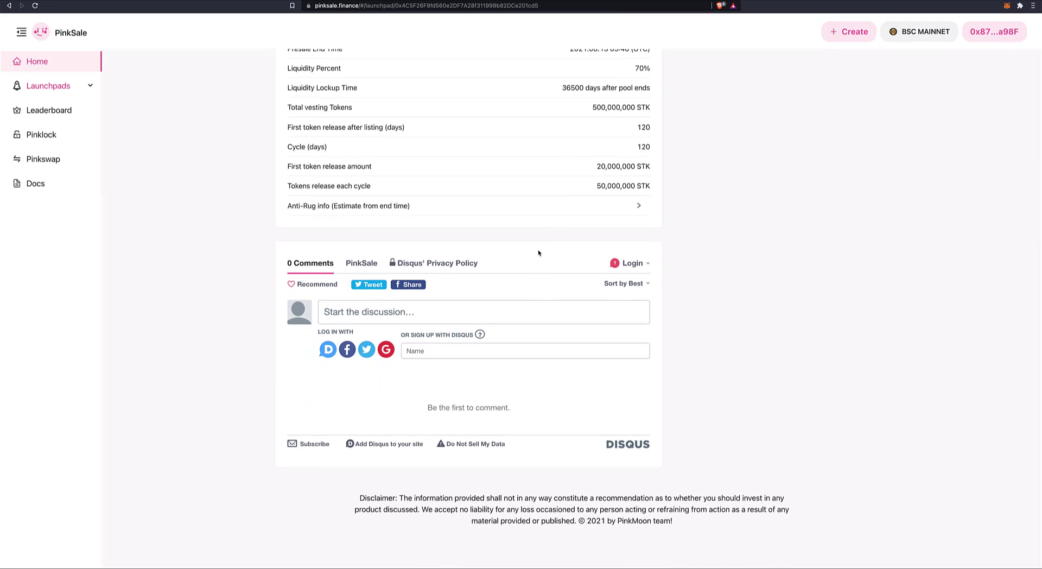
pyautogui.scroll(2, 538, 253)
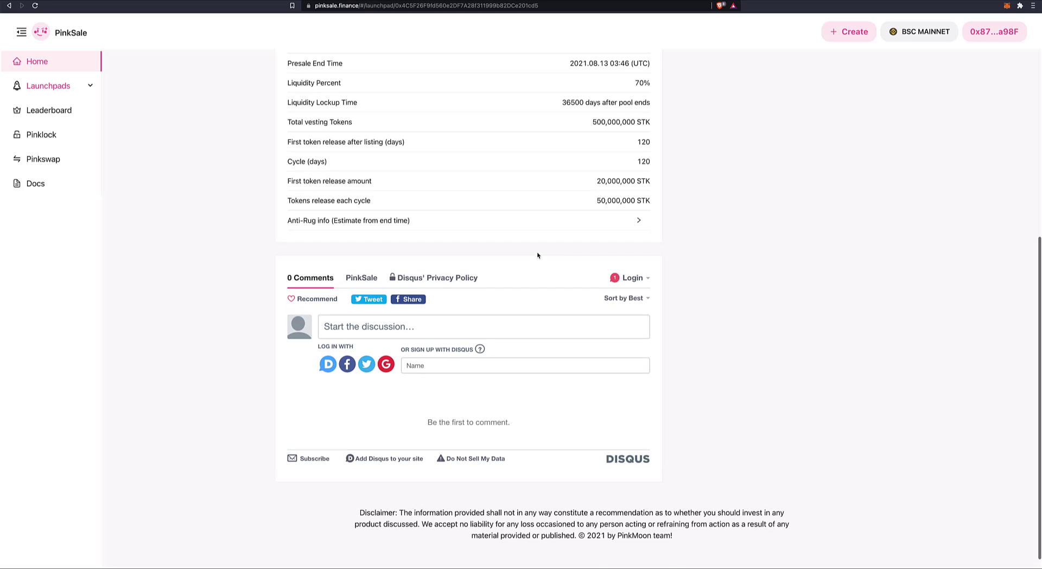
pyautogui.scroll(7, 538, 255)
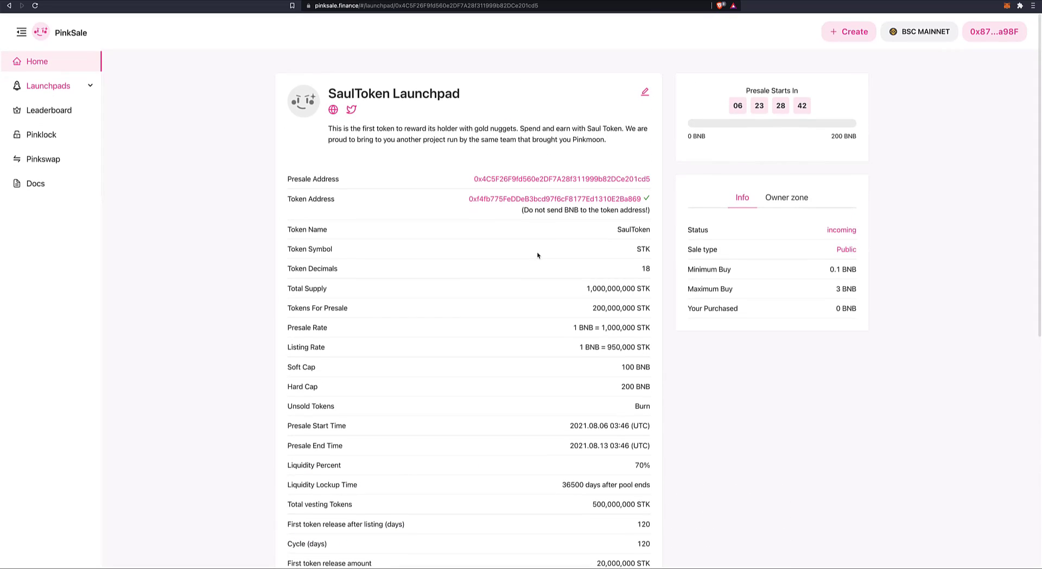
pyautogui.scroll(-1, 539, 255)
pyautogui.scroll(1, 539, 255)
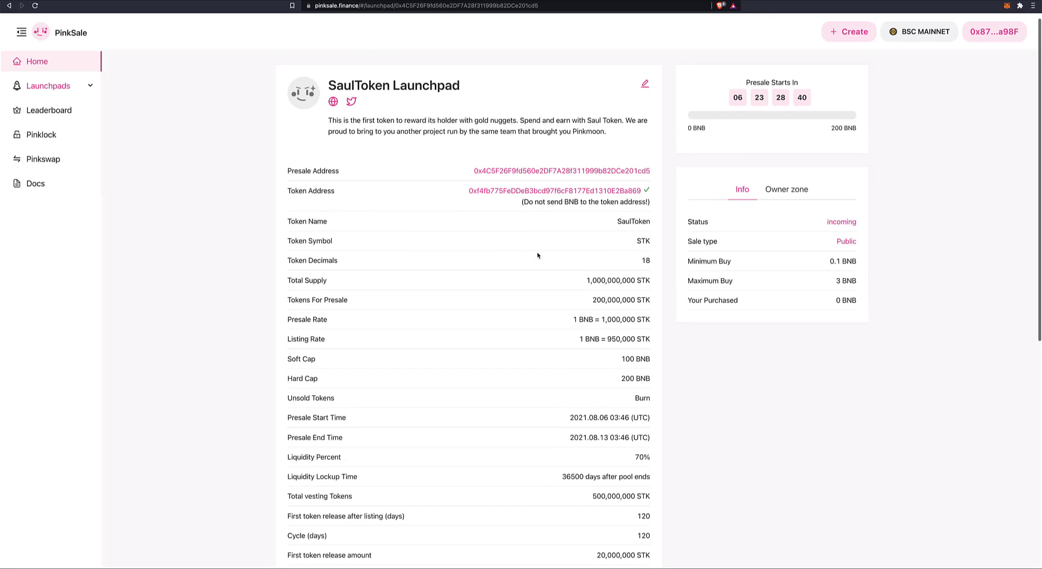
pyautogui.click(53, 91)
pyautogui.click(46, 160)
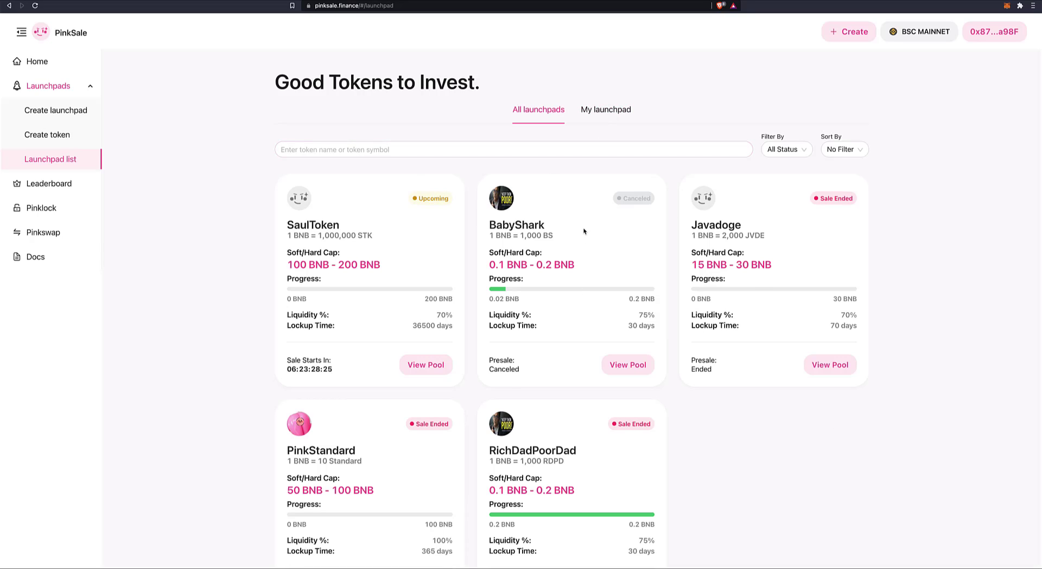
pyautogui.click(610, 115)
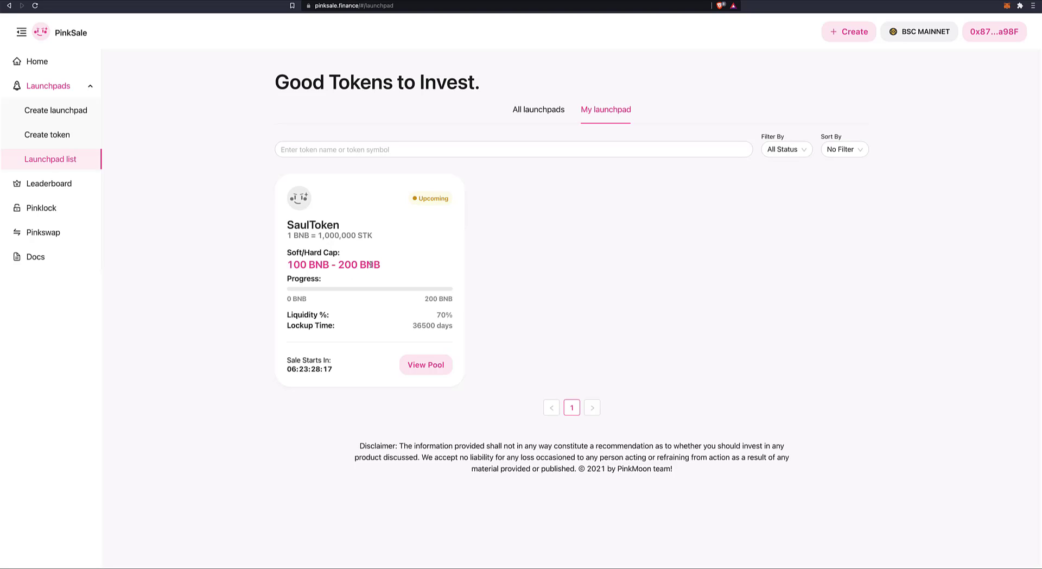
pyautogui.click(430, 366)
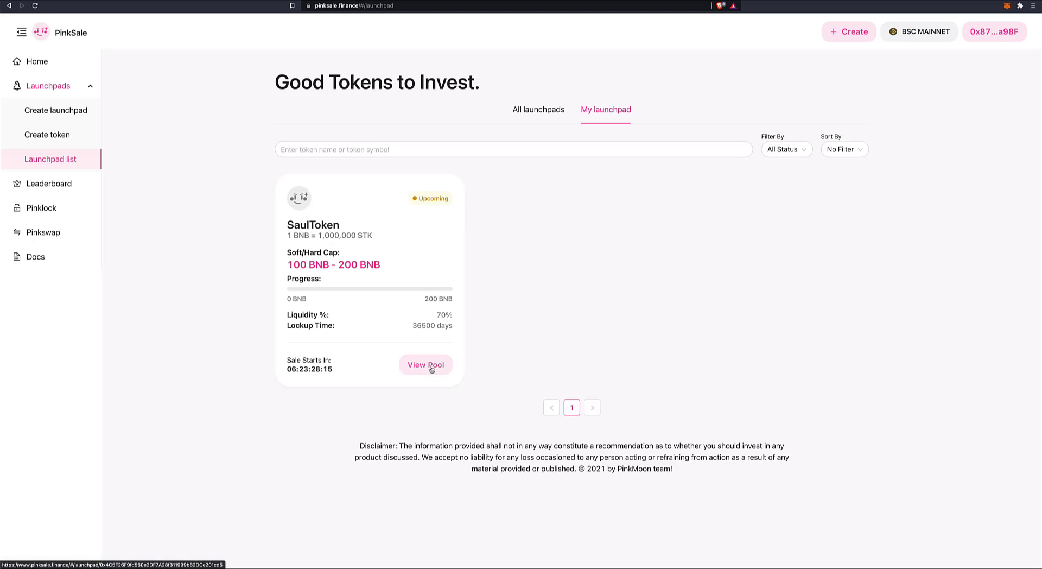
pyautogui.scroll(-3, 473, 358)
pyautogui.scroll(2, 671, 133)
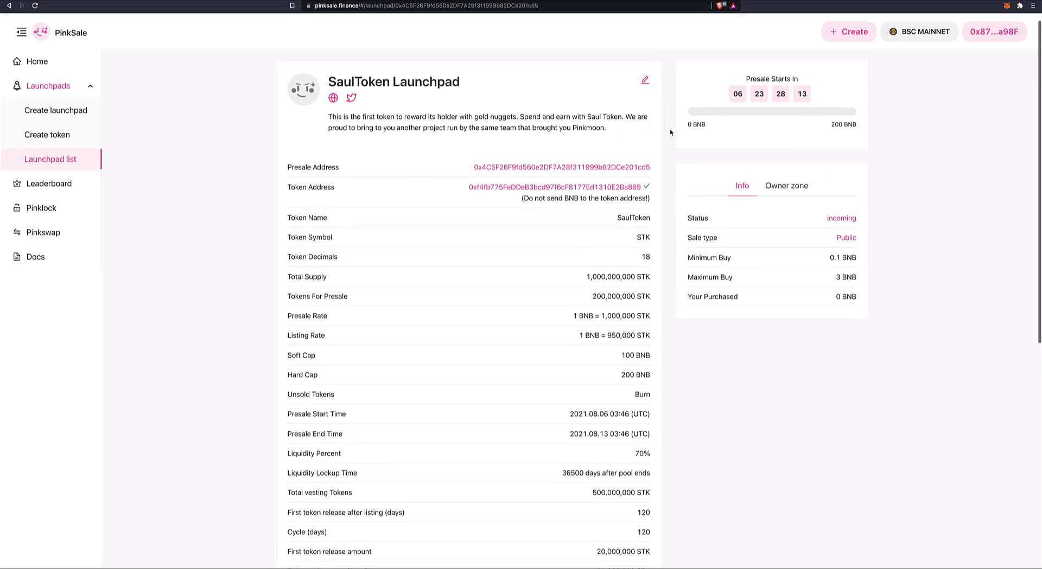
pyautogui.click(645, 79)
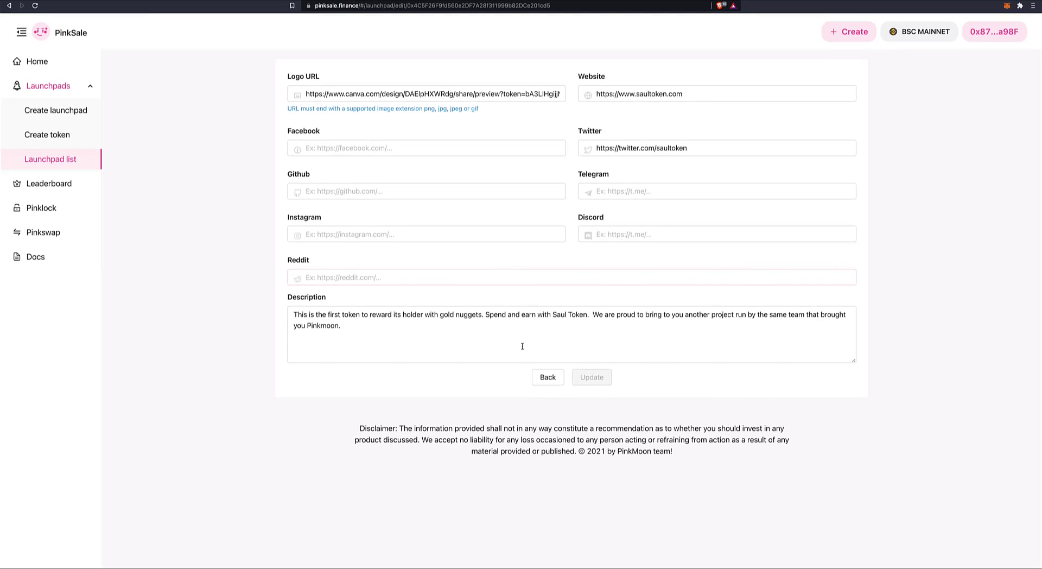
pyautogui.click(548, 377)
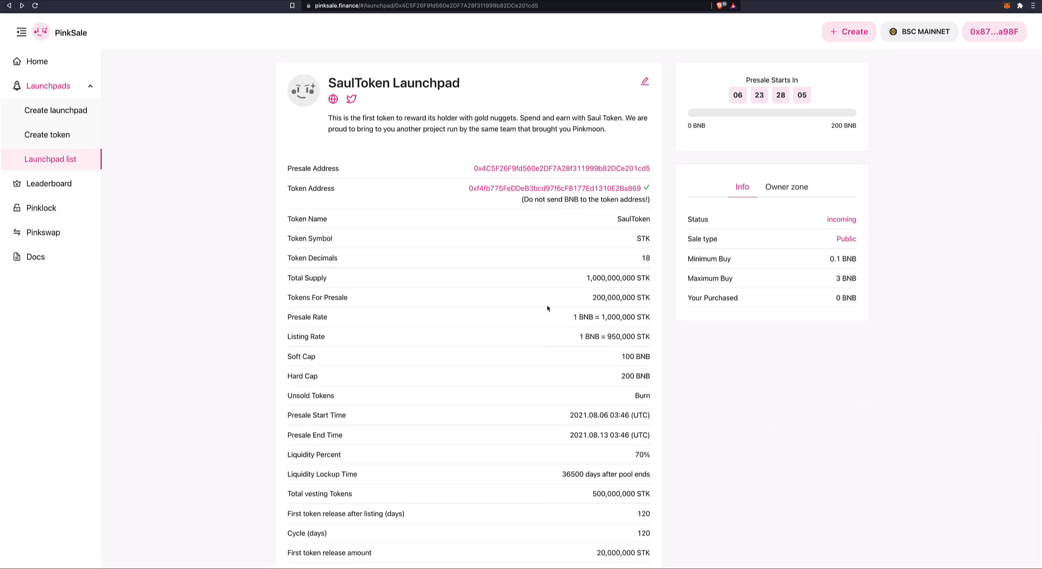
pyautogui.scroll(-10, 547, 308)
pyautogui.scroll(10, 548, 308)
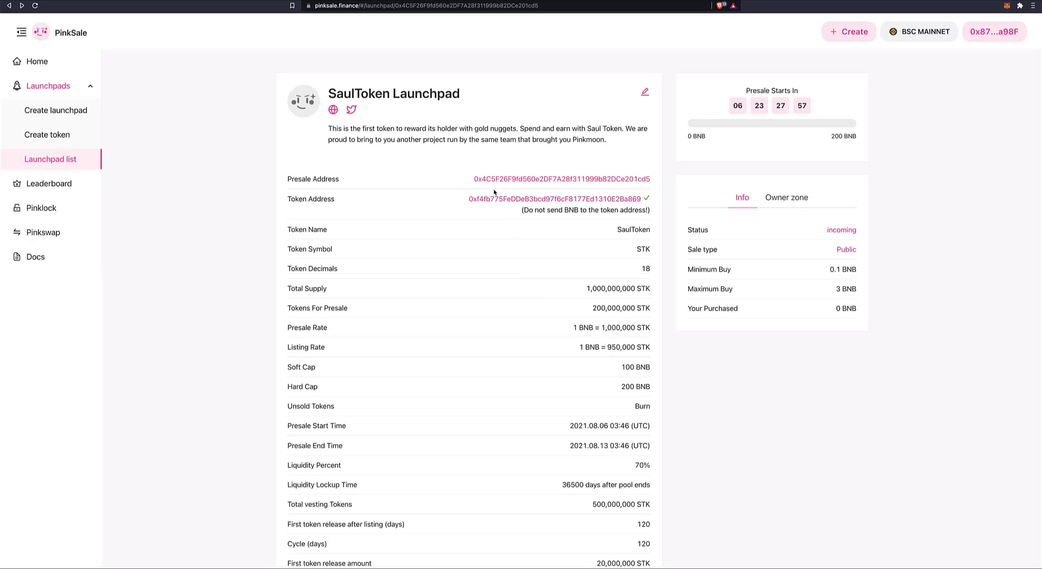
# Open SaulToken on BscScan and review its 1,000,000,000 STK supply, 2 holders and transfers.
pyautogui.click(614, 203)
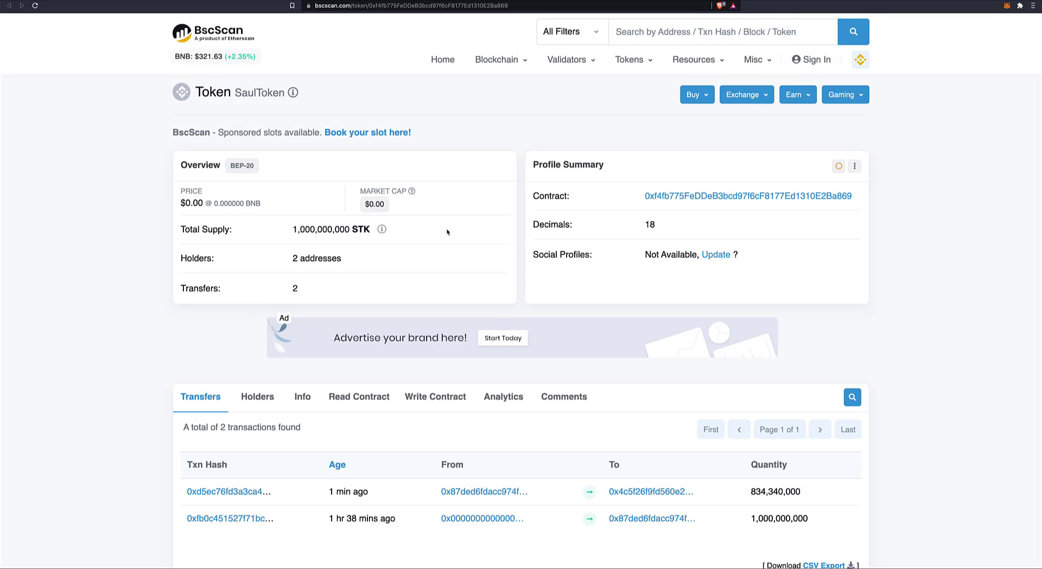
pyautogui.scroll(-1, 442, 232)
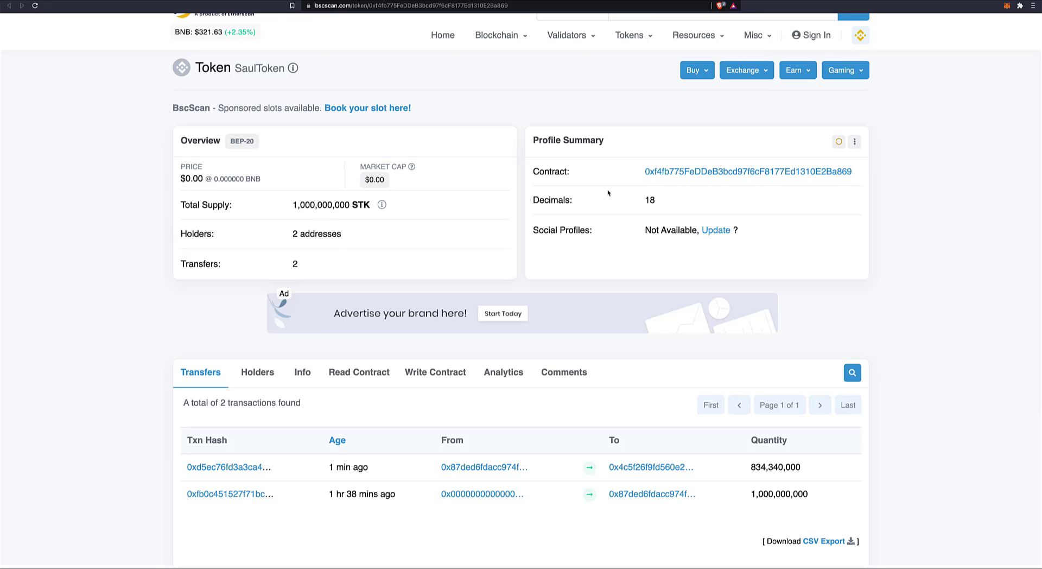
pyautogui.scroll(-3, 489, 186)
pyautogui.scroll(-1, 490, 187)
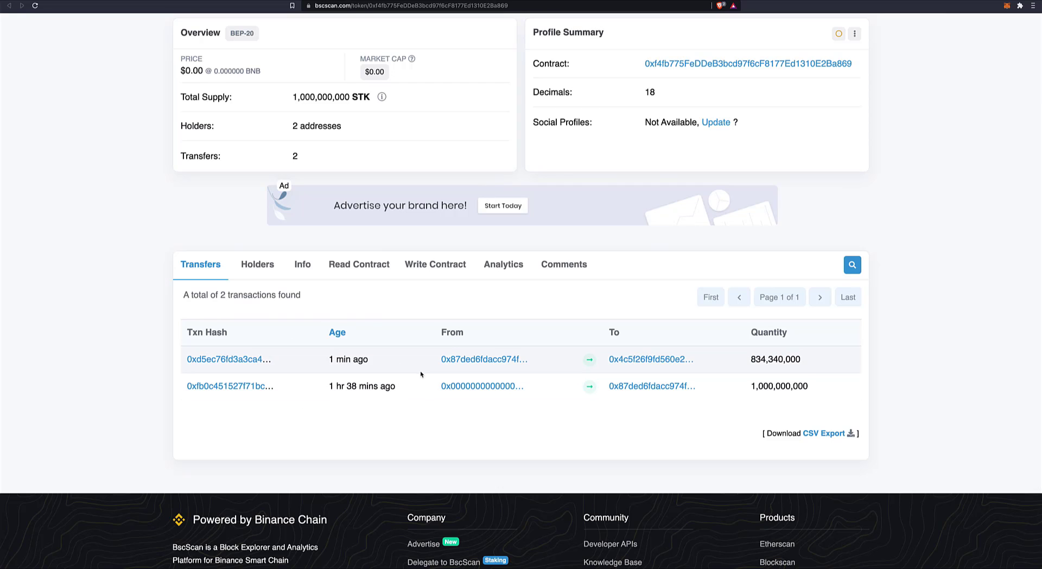
pyautogui.scroll(2, 125, 302)
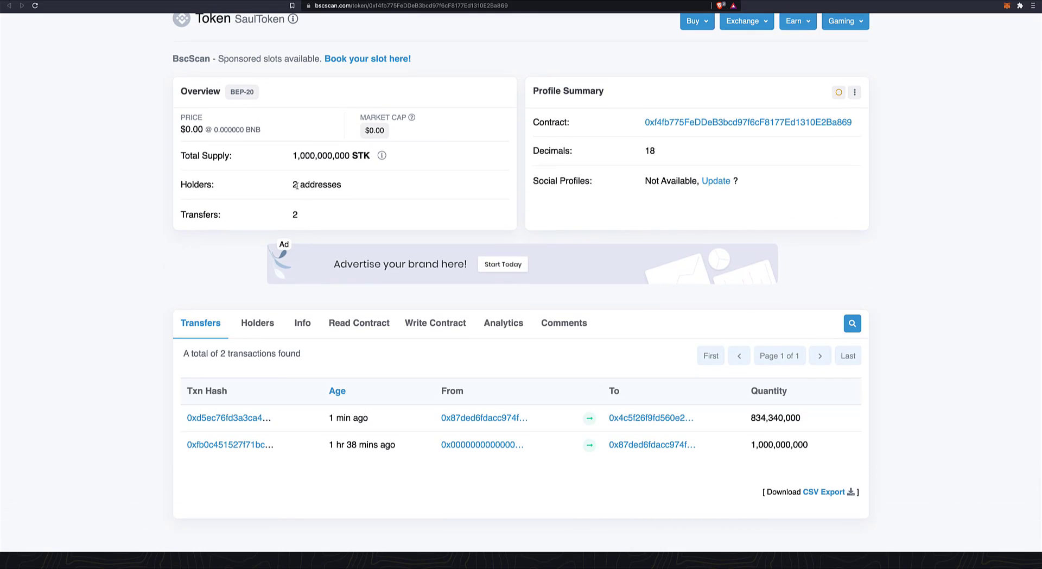
pyautogui.scroll(2, 307, 190)
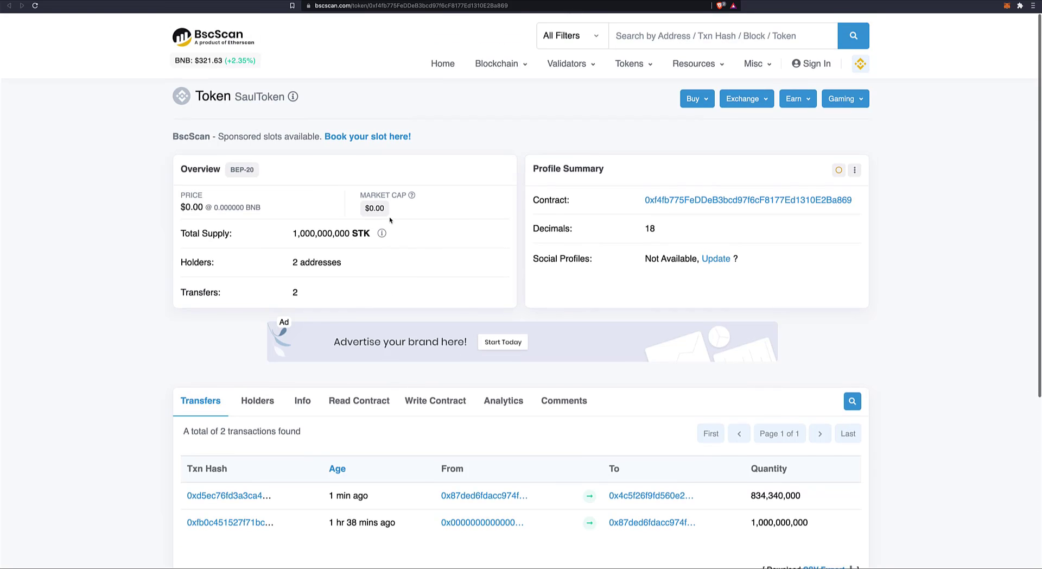